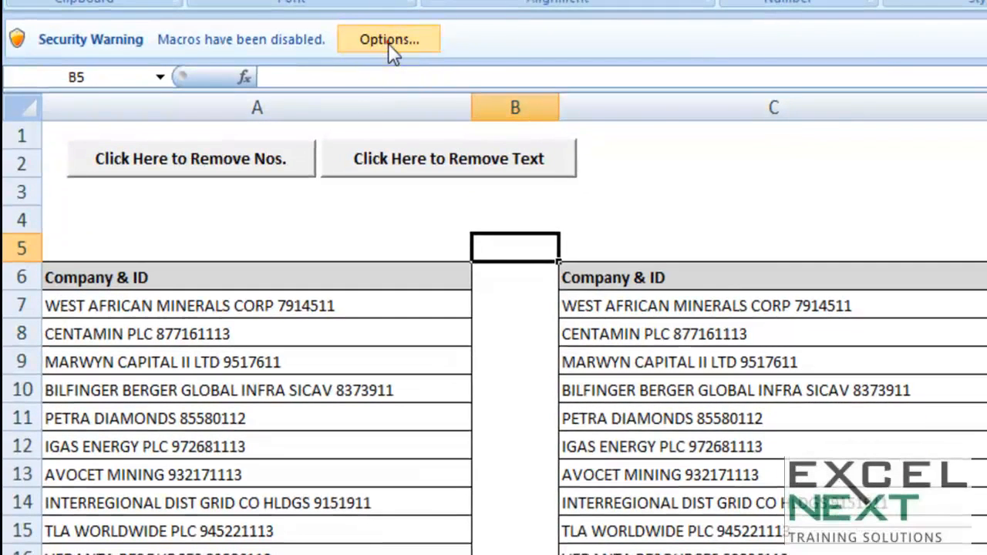
Enable the blocked macro content in the workbook through the security warning's options
{"action": "left_click", "coordinate": [388, 48]}
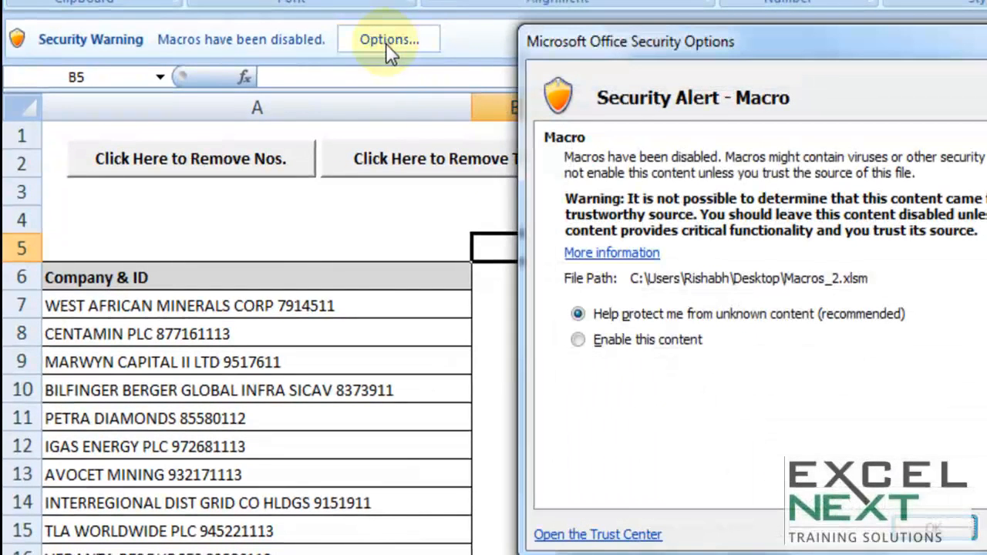
{"action": "left_click_drag", "start_coordinate": [582, 61], "coordinate": [164, 47]}
{"action": "left_click", "coordinate": [118, 322]}
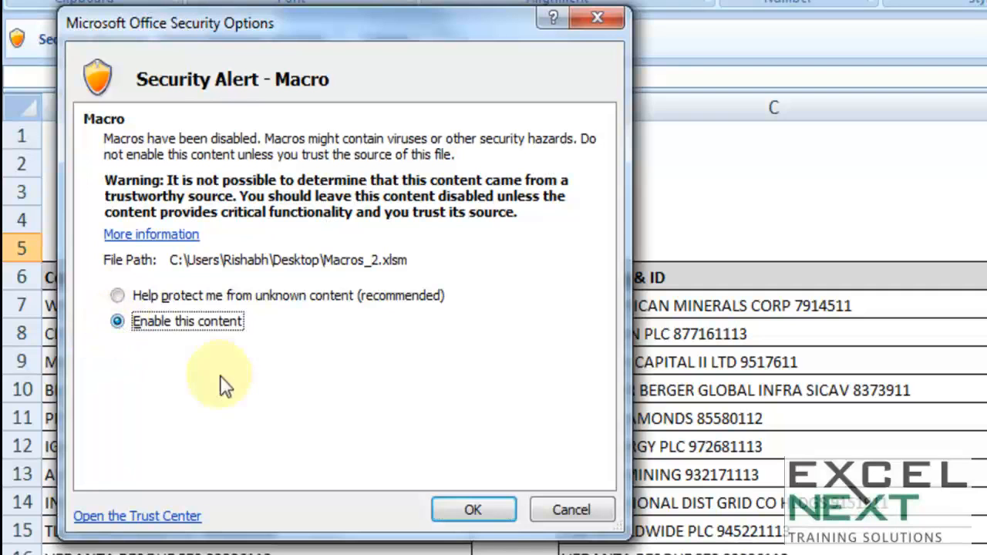
{"action": "left_click", "coordinate": [496, 512]}
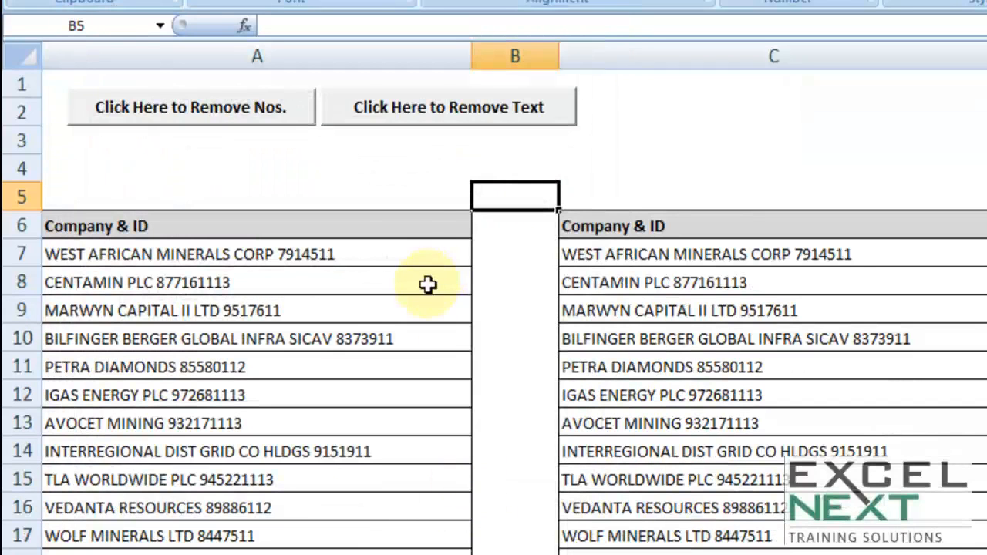
Open the macro security settings and choose Disable all macros with notification
{"action": "left_click", "coordinate": [385, 185]}
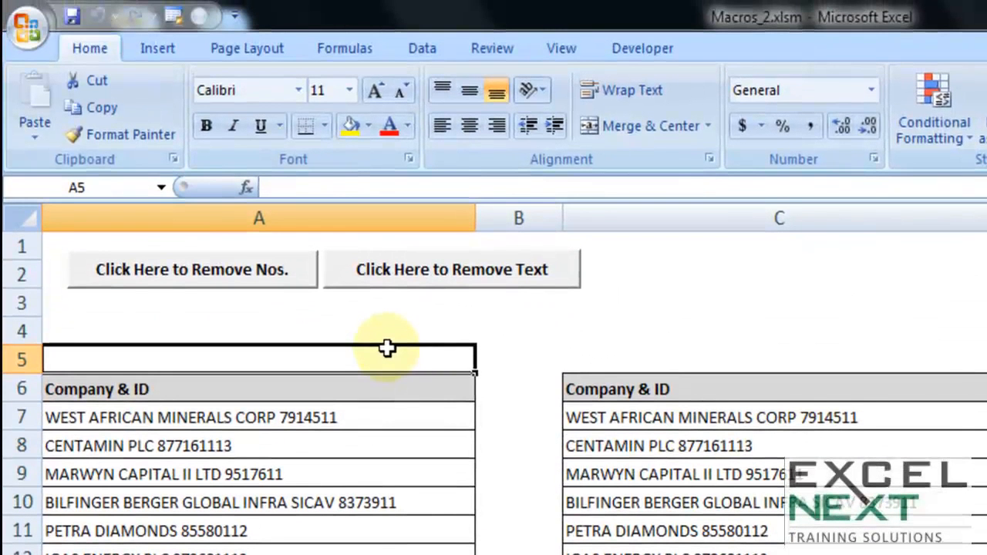
{"action": "left_click", "coordinate": [617, 48]}
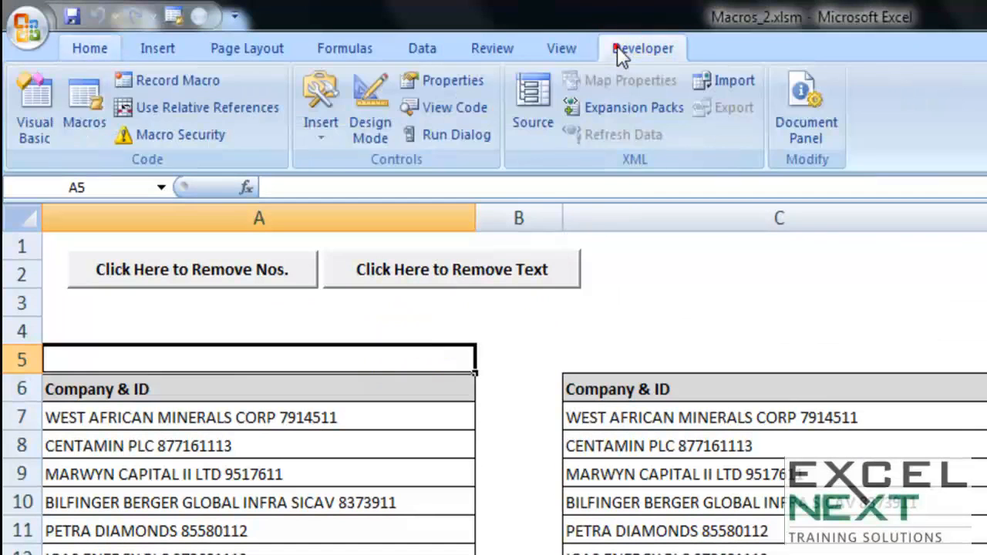
{"action": "left_click", "coordinate": [161, 136]}
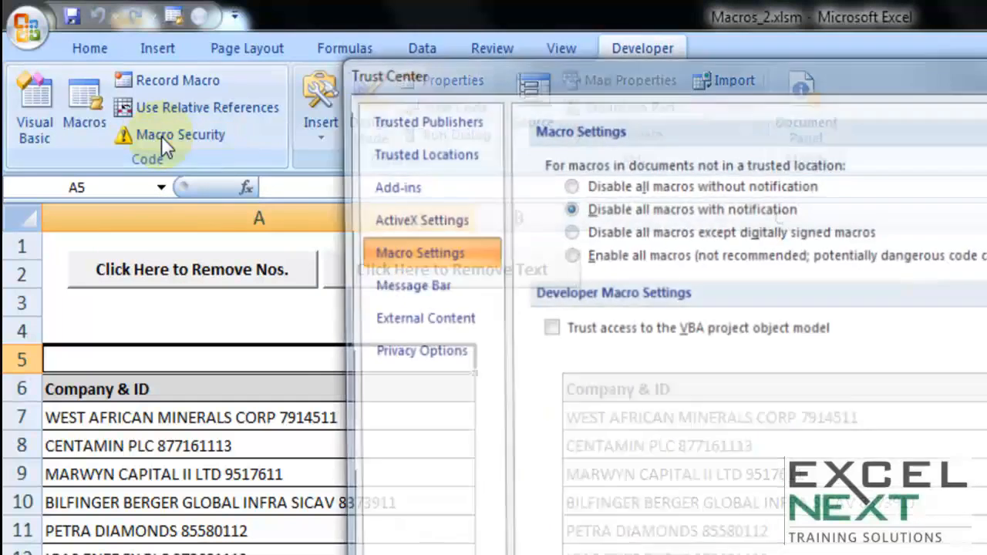
{"action": "left_click_drag", "start_coordinate": [501, 71], "coordinate": [201, 37]}
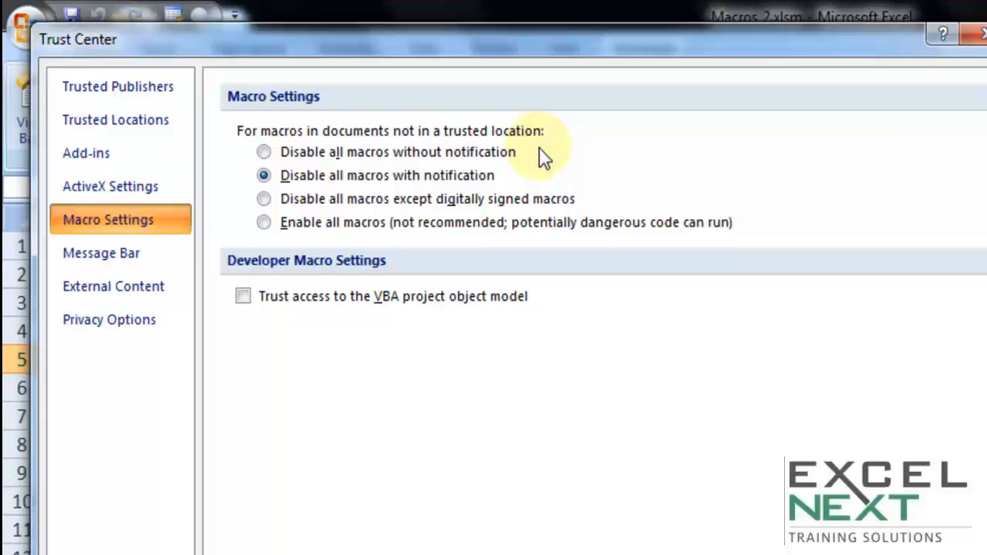
{"action": "left_click", "coordinate": [299, 154]}
{"action": "left_click", "coordinate": [286, 179]}
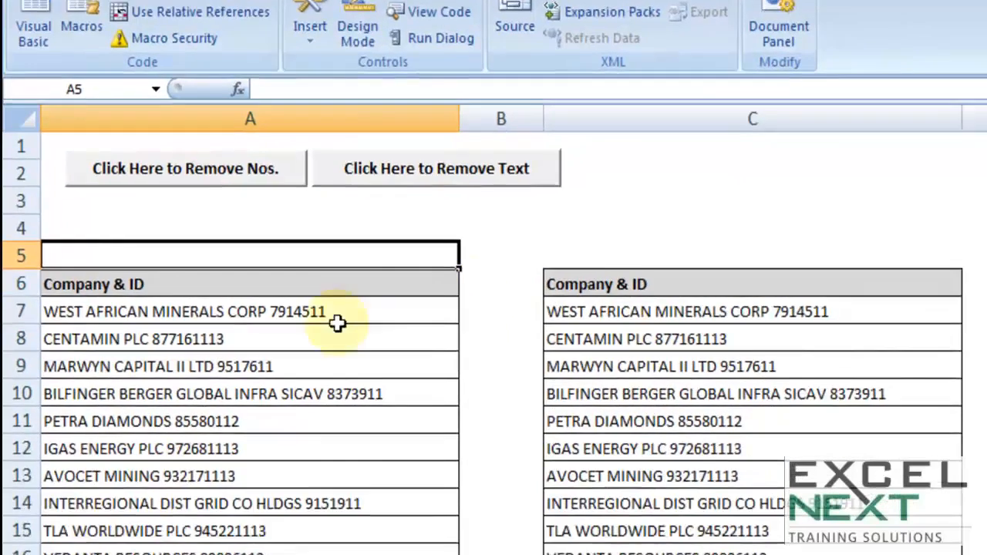
Examine the Company & ID entries in rows 7 to 11 of columns A and C
{"action": "left_click", "coordinate": [293, 475]}
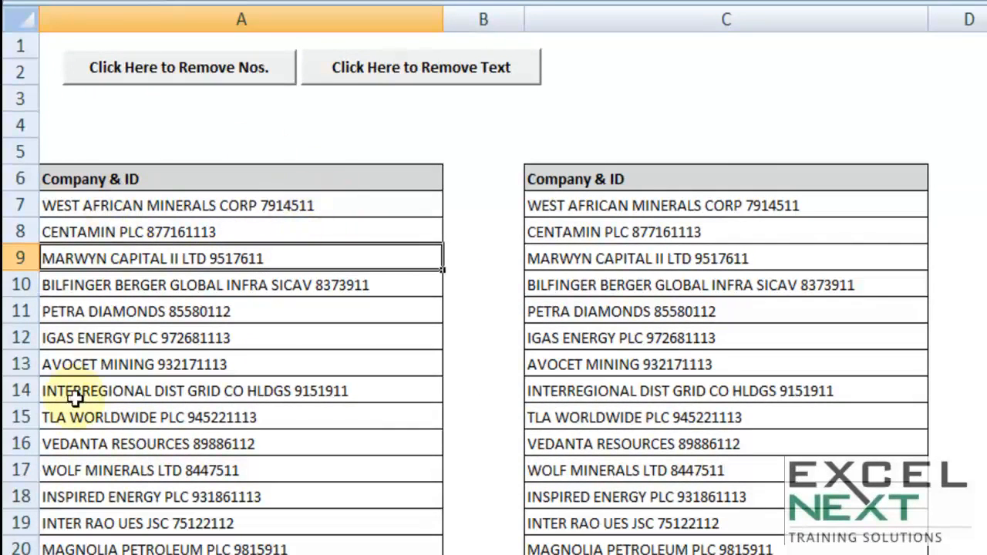
{"action": "left_click_drag", "start_coordinate": [267, 205], "coordinate": [263, 308]}
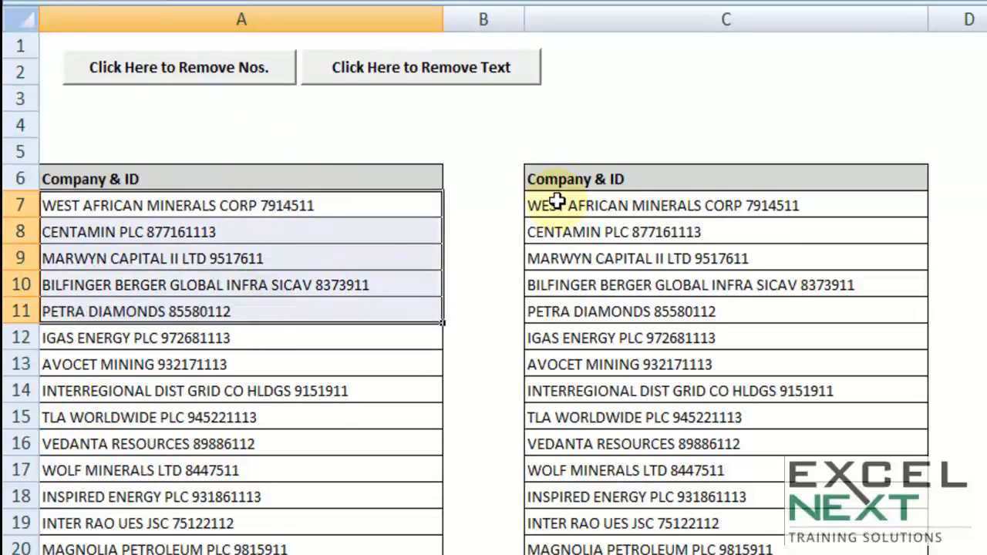
{"action": "left_click_drag", "start_coordinate": [555, 203], "coordinate": [555, 308]}
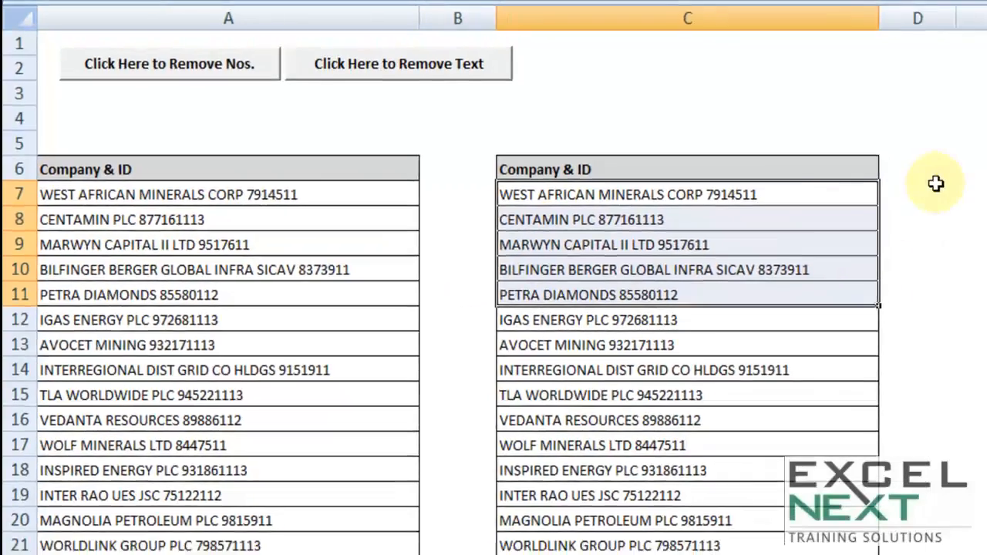
Enter the formula =RIGHT(A7,10) in cell E7 to extract the ID from the first company entry
{"action": "left_click", "coordinate": [852, 171]}
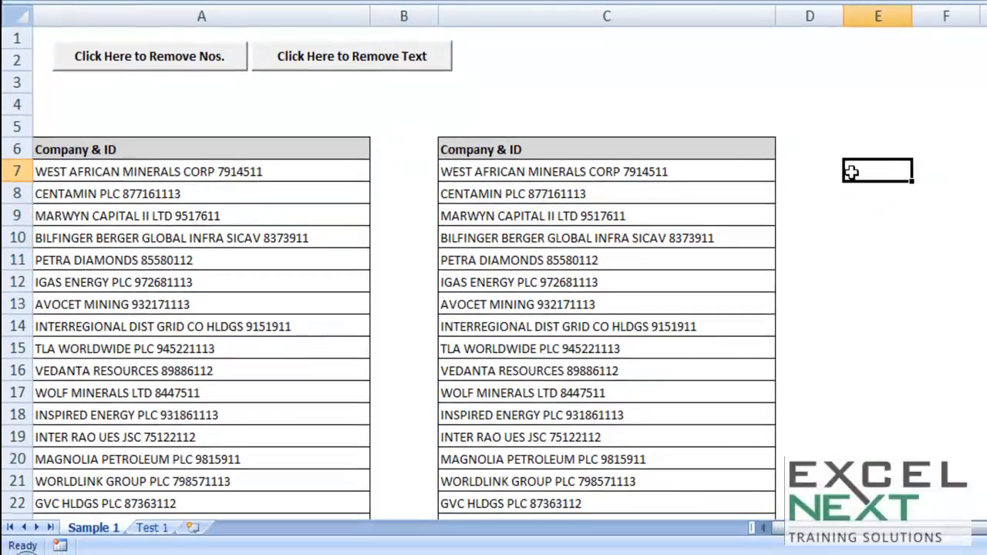
{"action": "type", "text": "=ri"}
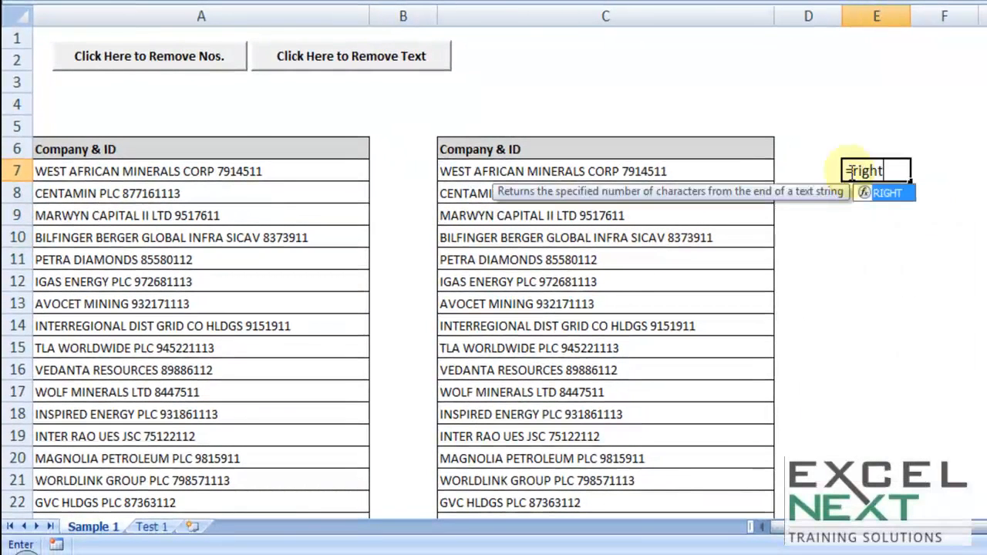
{"action": "type", "text": "ght"}
{"action": "key", "text": "Tab"}
{"action": "left_click", "coordinate": [257, 169]}
{"action": "type", "text": ","}
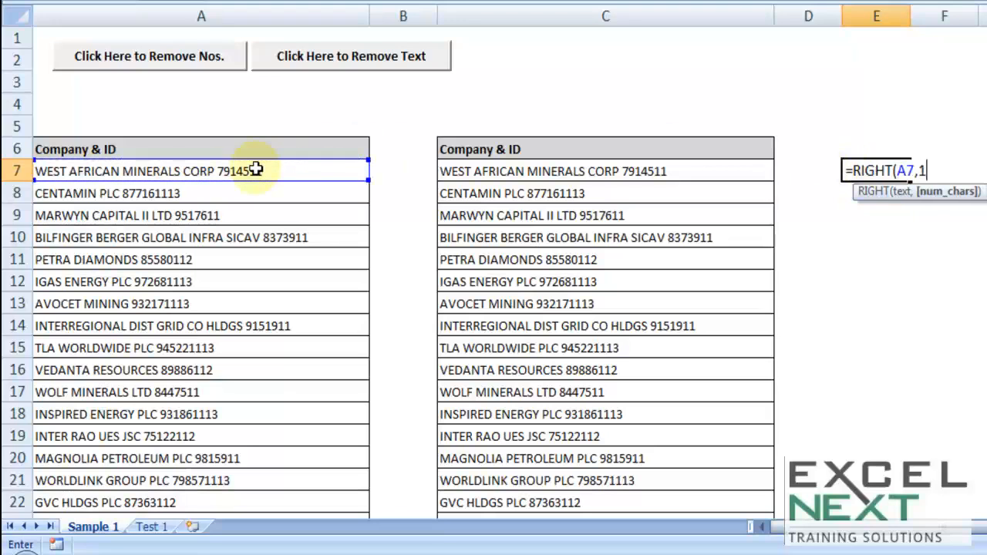
{"action": "type", "text": "10)"}
{"action": "key", "text": "Return"}
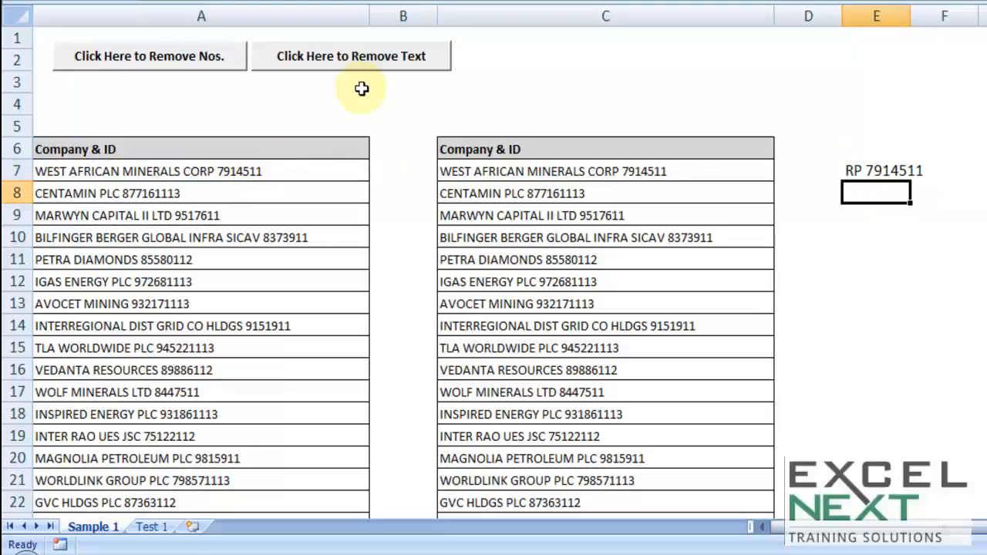
Fill the RIGHT formula from E7 down to E10, and clear the trial formulas from that range
{"action": "left_click", "coordinate": [911, 172]}
{"action": "left_click_drag", "start_coordinate": [912, 177], "coordinate": [913, 239]}
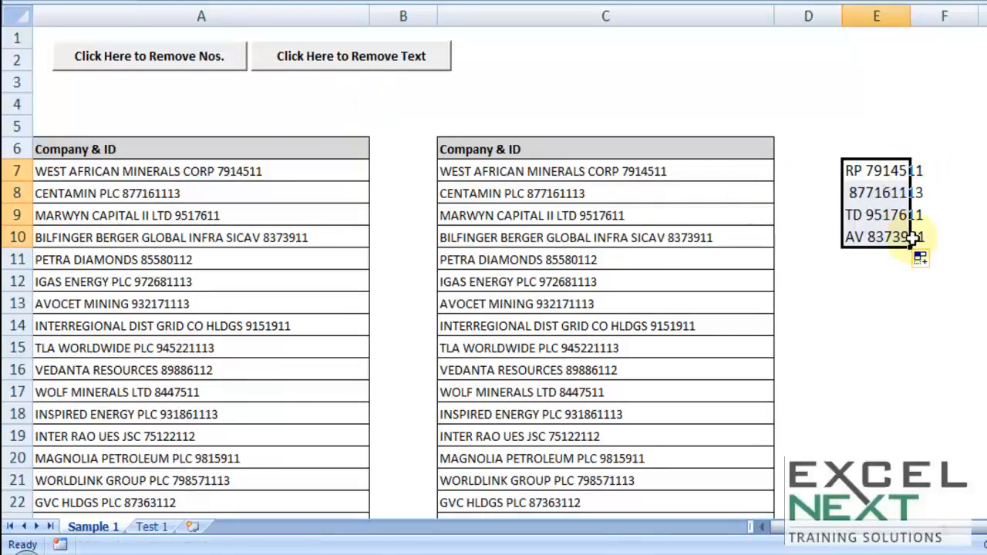
{"action": "key", "text": "Delete"}
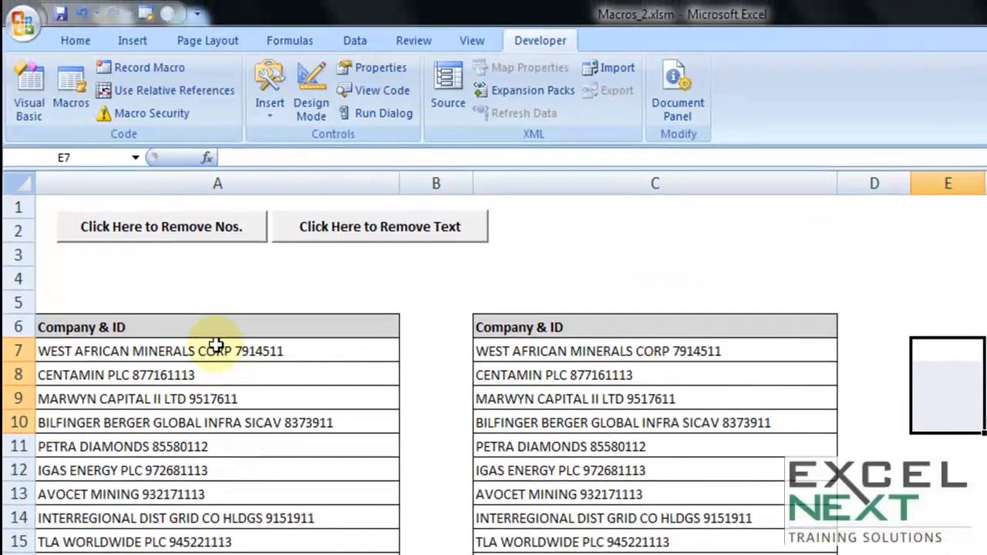
Try splitting A7:A10 with Text to Columns as delimited data, adding Space as a delimiter, and cancel the wizard
{"action": "left_click_drag", "start_coordinate": [216, 345], "coordinate": [218, 421]}
{"action": "left_click", "coordinate": [353, 40]}
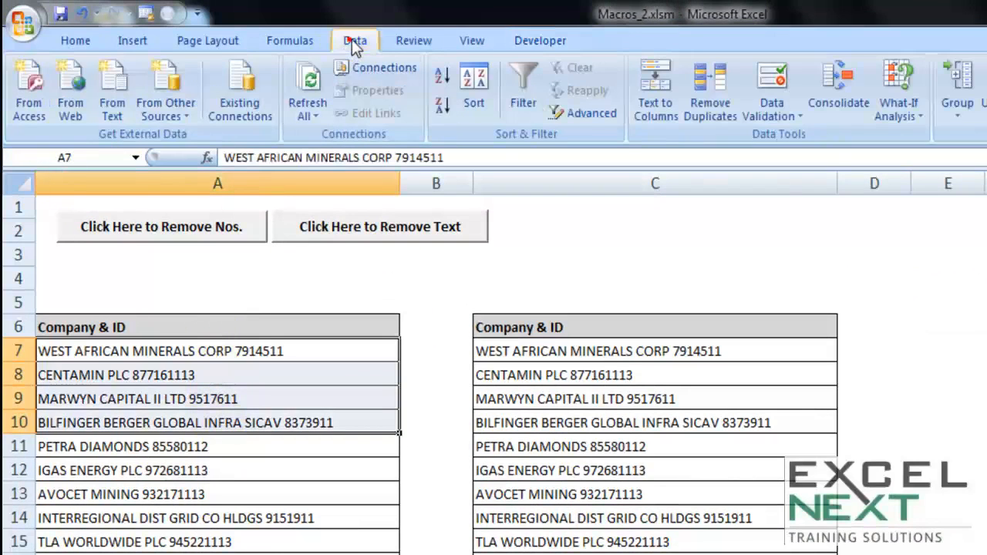
{"action": "left_click", "coordinate": [654, 112]}
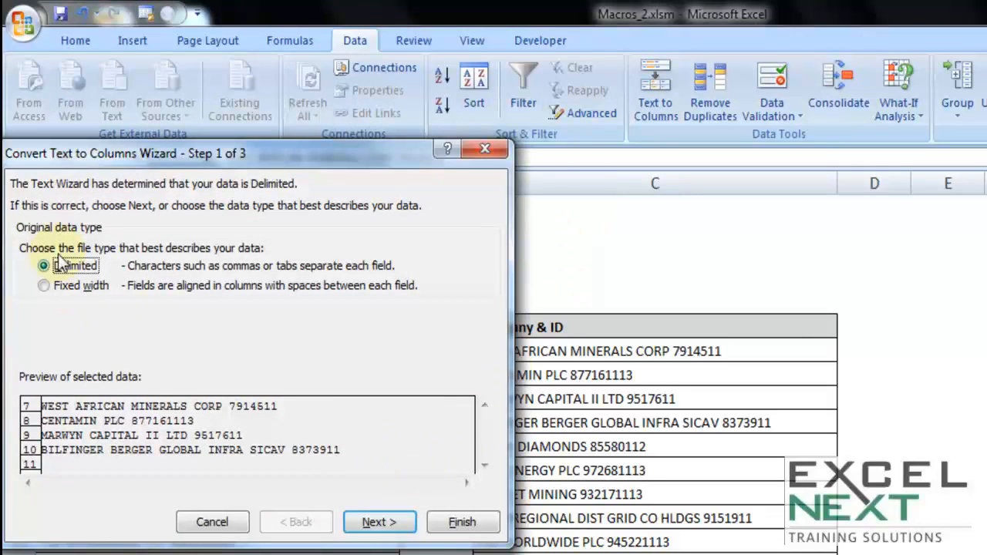
{"action": "left_click", "coordinate": [378, 522]}
{"action": "left_click", "coordinate": [26, 303]}
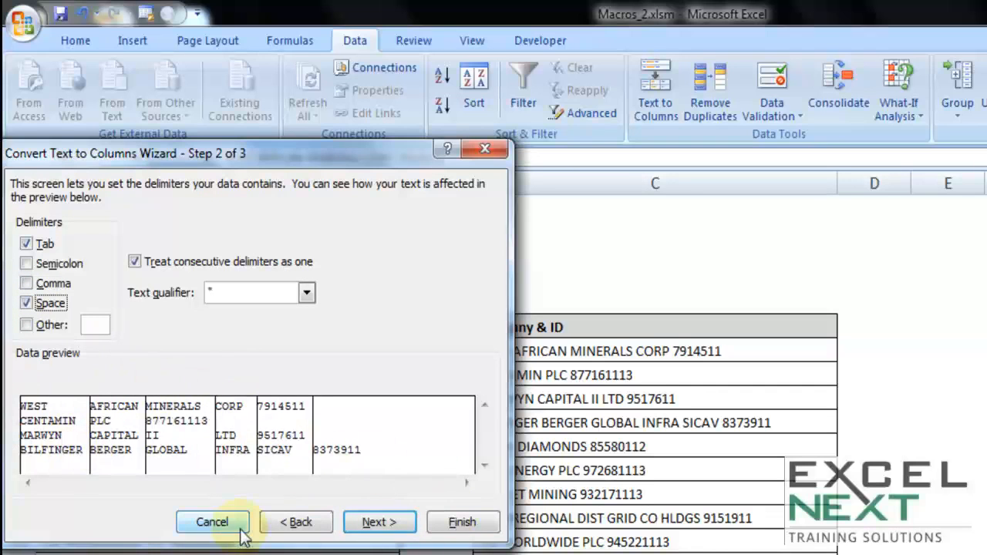
{"action": "left_click", "coordinate": [212, 522]}
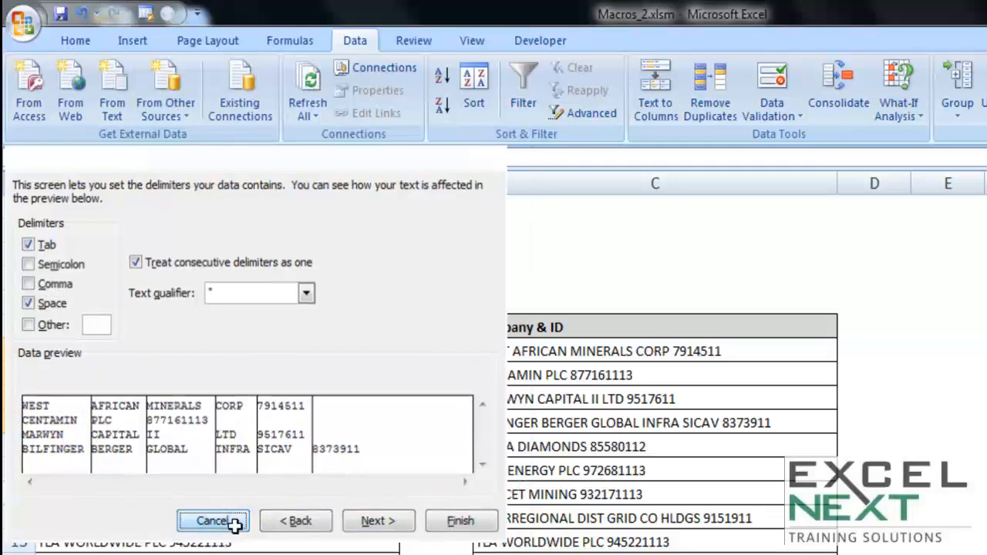
{"action": "left_click", "coordinate": [226, 489]}
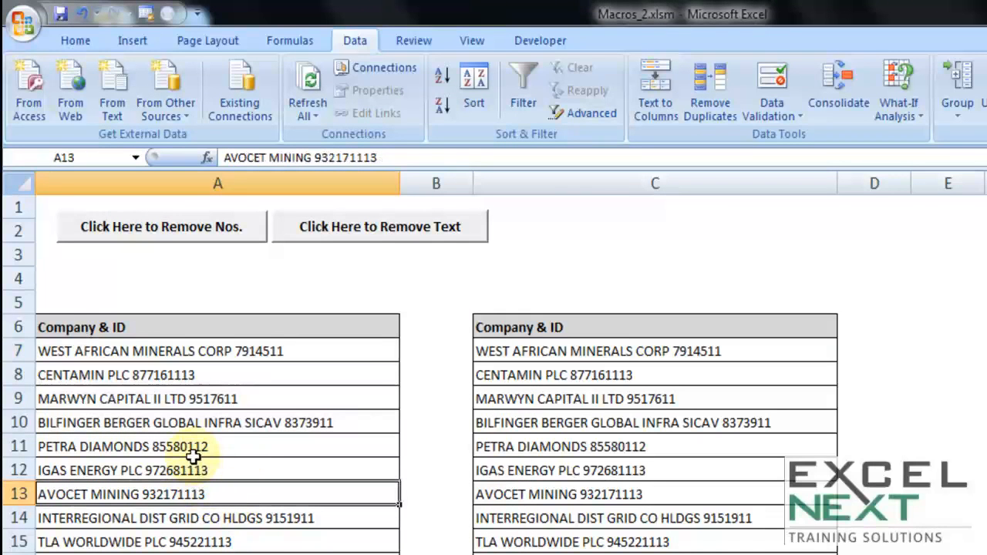
Try to remove every 0 from cells A7:A9 by replacing it with nothing
{"action": "left_click_drag", "start_coordinate": [198, 348], "coordinate": [179, 391]}
{"action": "key", "text": "ctrl+h"}
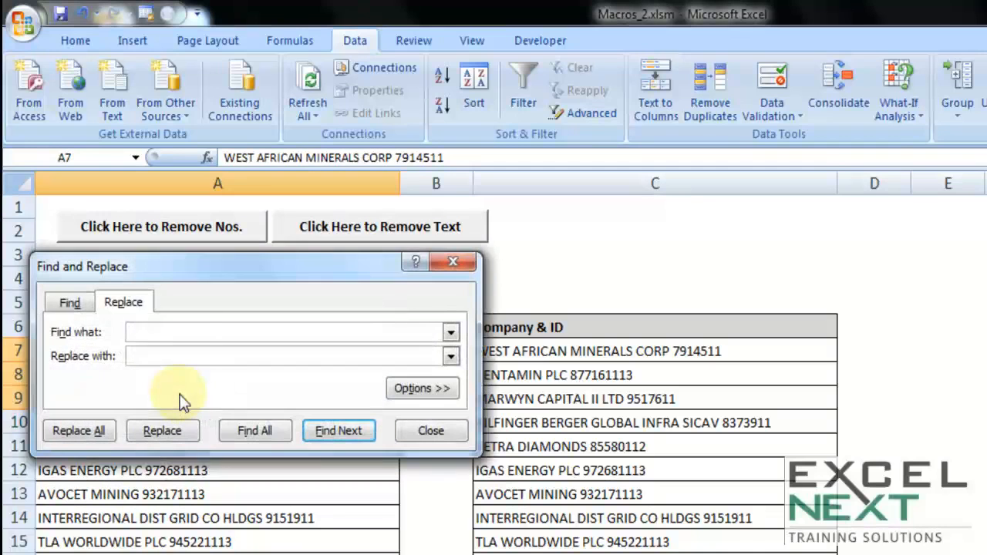
{"action": "left_click_drag", "start_coordinate": [192, 263], "coordinate": [229, 59]}
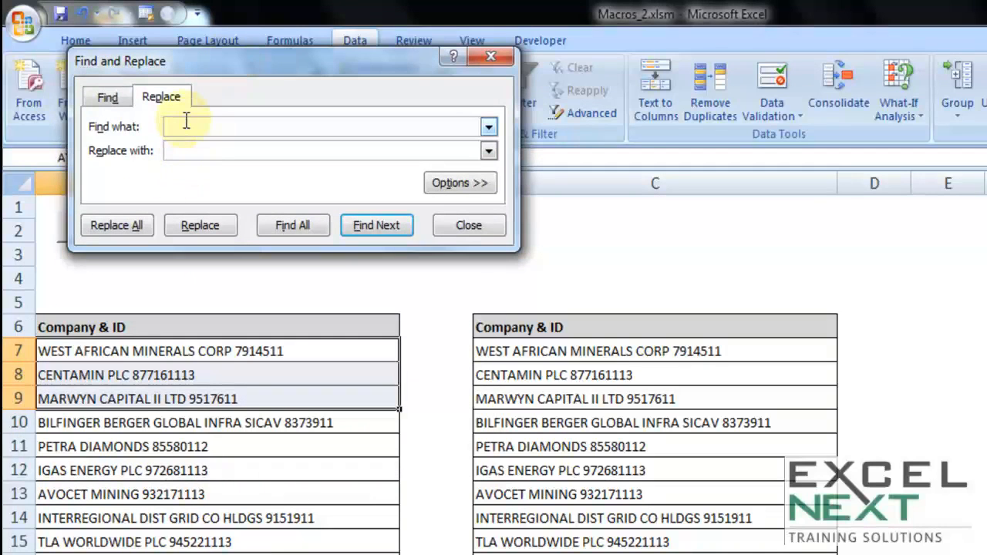
{"action": "left_click", "coordinate": [144, 232]}
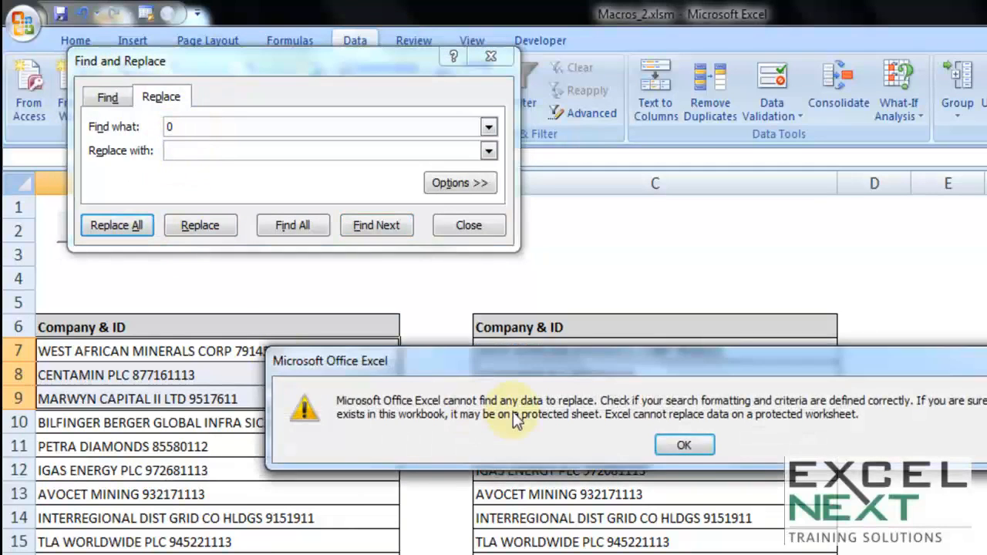
{"action": "left_click", "coordinate": [704, 444]}
Replace every 1 in cells A7:A9 with nothing
{"action": "left_click_drag", "start_coordinate": [185, 124], "coordinate": [140, 124]}
{"action": "type", "text": "1"}
{"action": "left_click", "coordinate": [122, 230]}
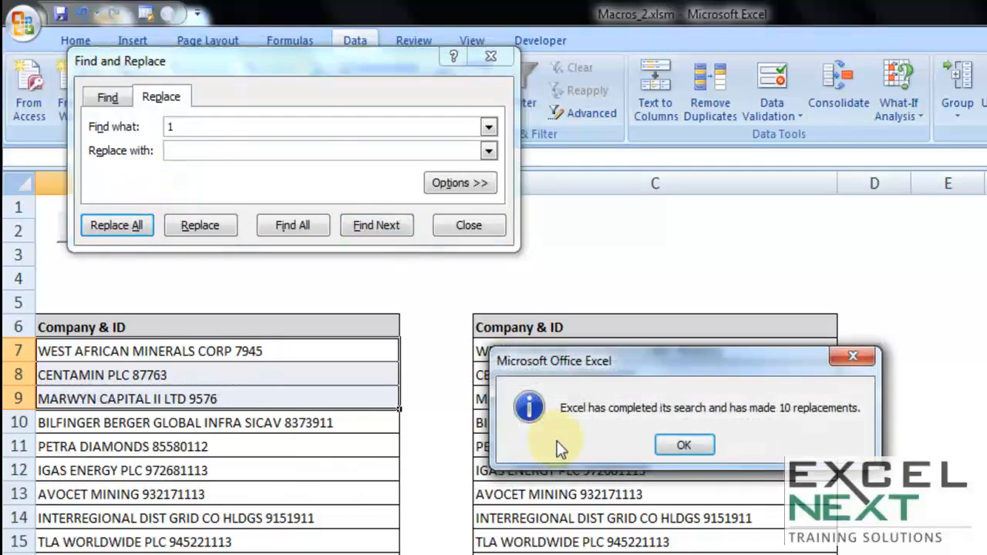
{"action": "left_click", "coordinate": [685, 448]}
Try to replace every 2 in cells A7:A9 with nothing, and close Find and Replace
{"action": "left_click_drag", "start_coordinate": [236, 124], "coordinate": [165, 125]}
{"action": "type", "text": "2"}
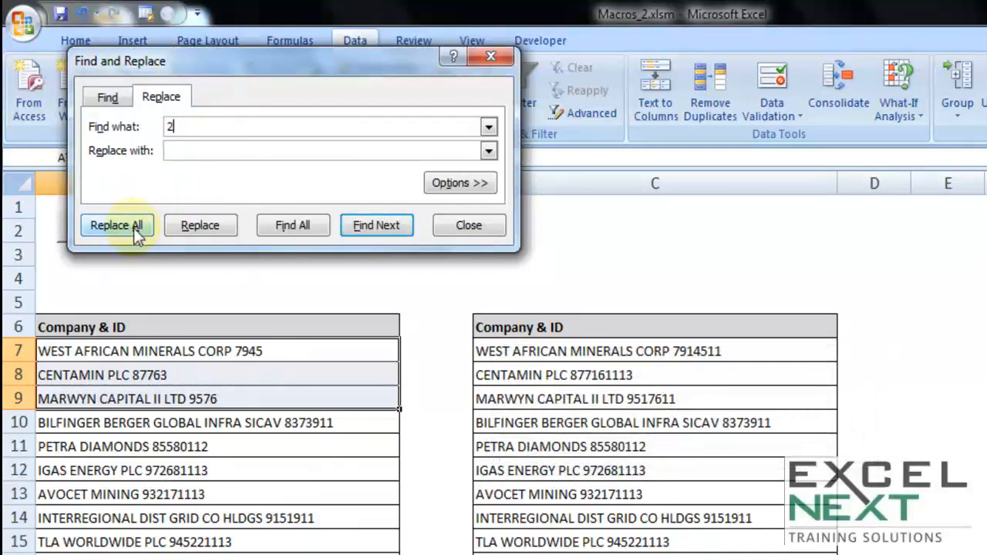
{"action": "left_click", "coordinate": [135, 231]}
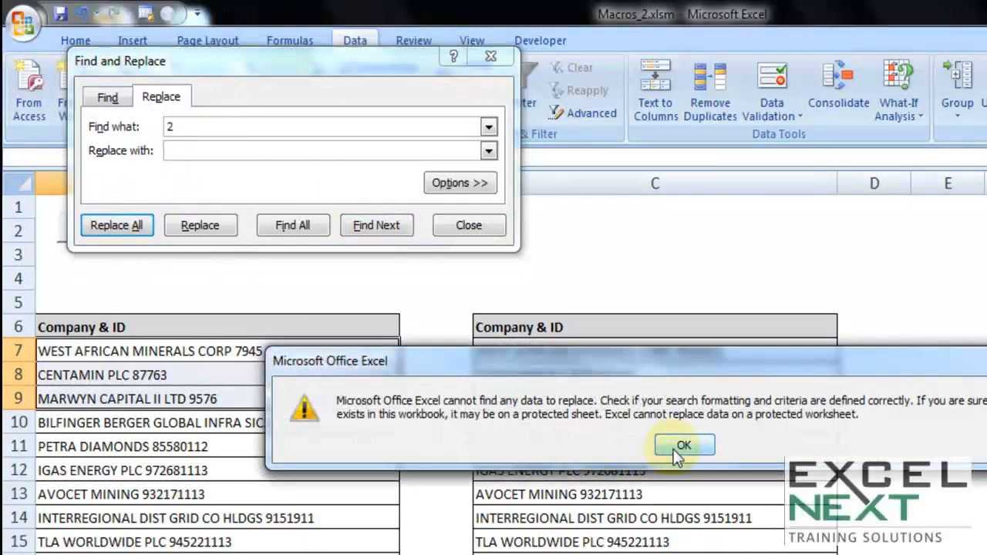
{"action": "left_click", "coordinate": [677, 455]}
{"action": "left_click_drag", "start_coordinate": [214, 126], "coordinate": [123, 116]}
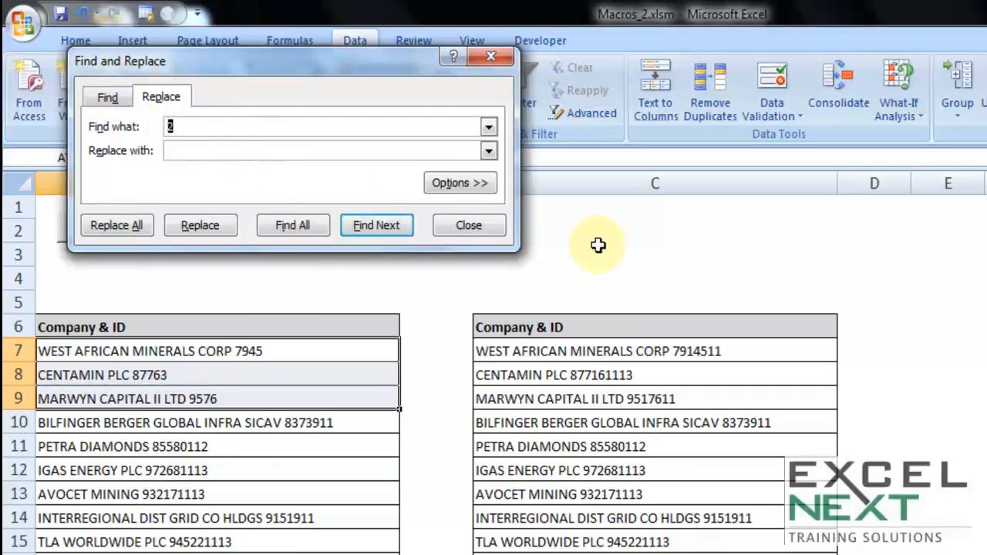
{"action": "left_click", "coordinate": [470, 225]}
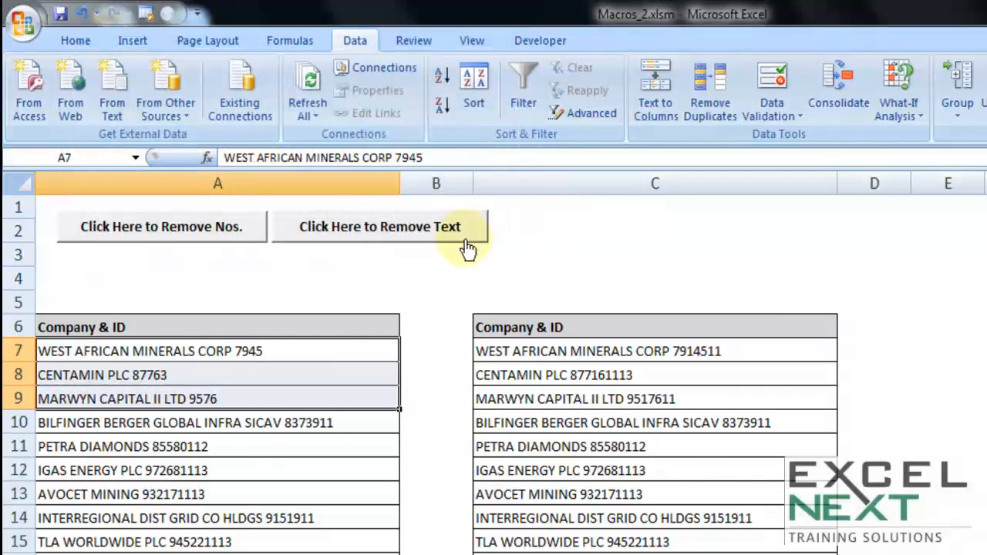
Replace every letter a in cells C7:C9 with nothing
{"action": "left_click_drag", "start_coordinate": [511, 353], "coordinate": [474, 399]}
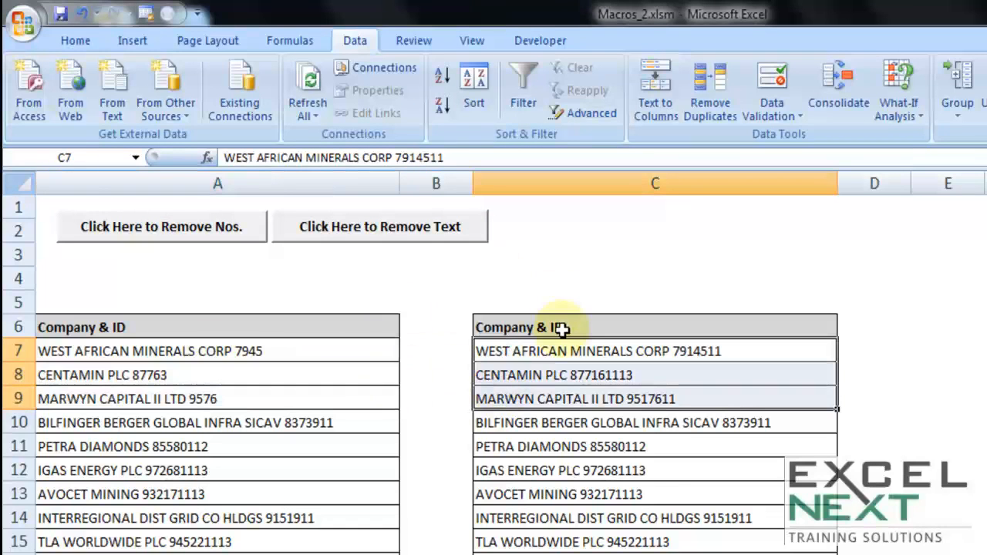
{"action": "key", "text": "ctrl+h"}
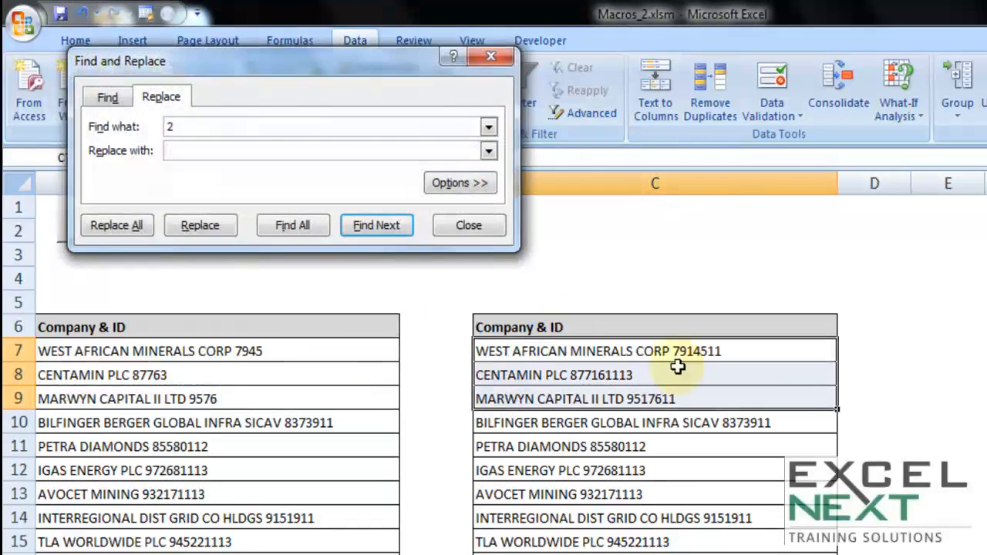
{"action": "type", "text": "a"}
{"action": "left_click", "coordinate": [123, 231]}
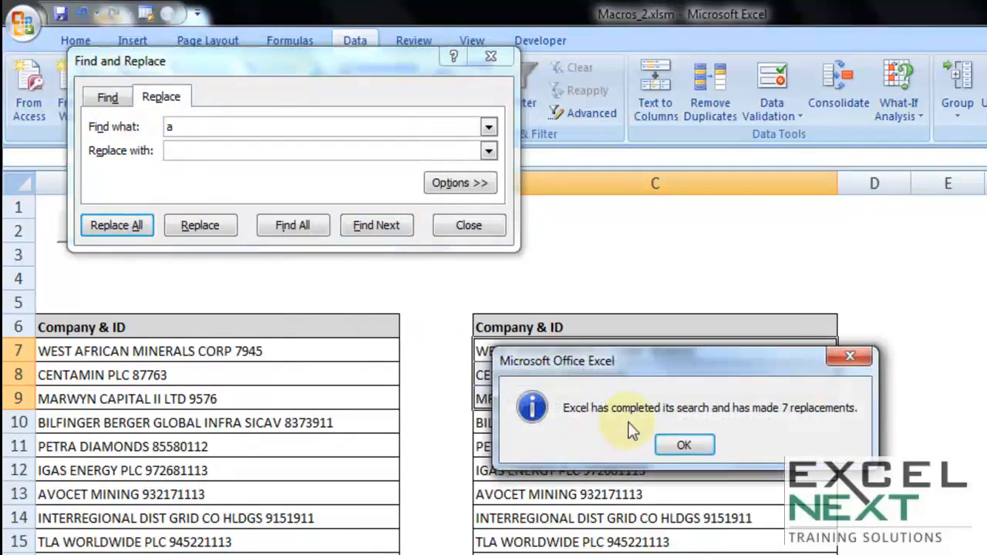
{"action": "left_click", "coordinate": [683, 445]}
Try to replace every letter b in cells C7:C9 with nothing, and close Find and Replace
{"action": "type", "text": "b"}
{"action": "left_click", "coordinate": [127, 224]}
{"action": "left_click", "coordinate": [672, 438]}
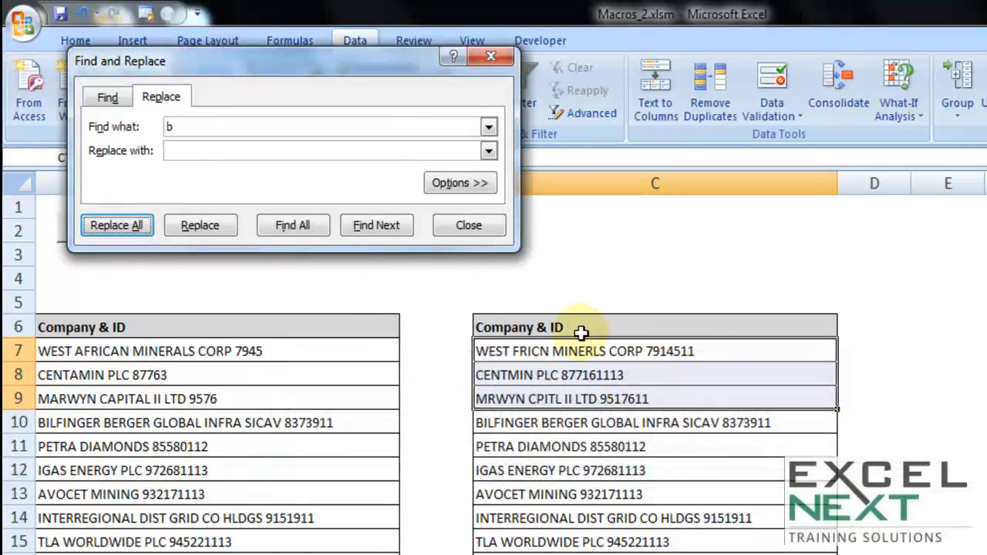
{"action": "left_click", "coordinate": [482, 229]}
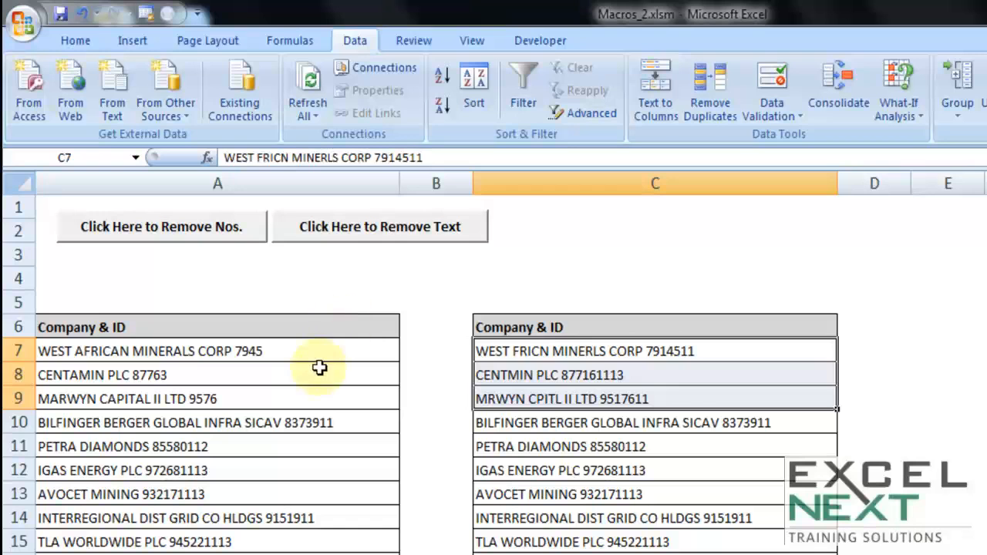
Run the number-removal macro on cells A7:A12 and the text-removal macro on cells C7:C12
{"action": "left_click_drag", "start_coordinate": [163, 353], "coordinate": [165, 463]}
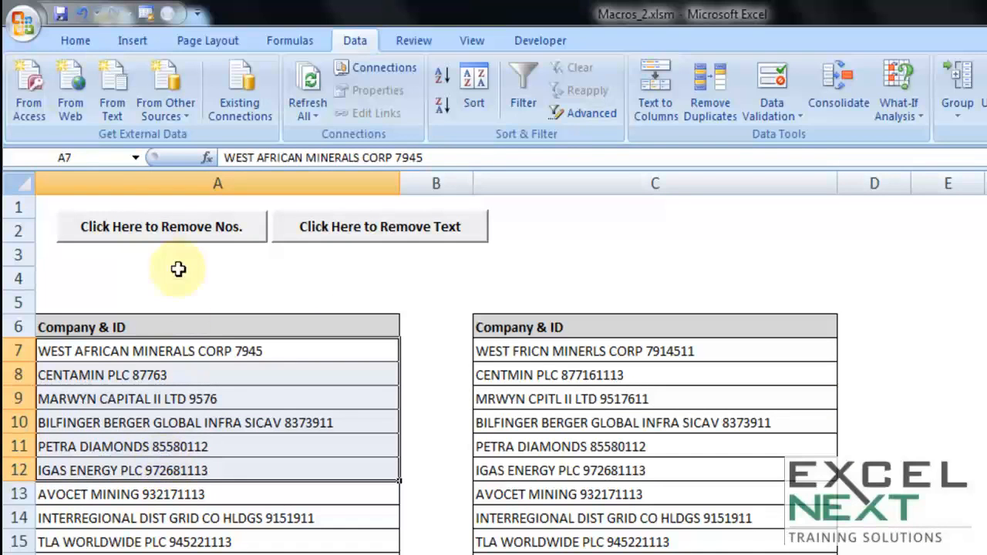
{"action": "left_click", "coordinate": [174, 231]}
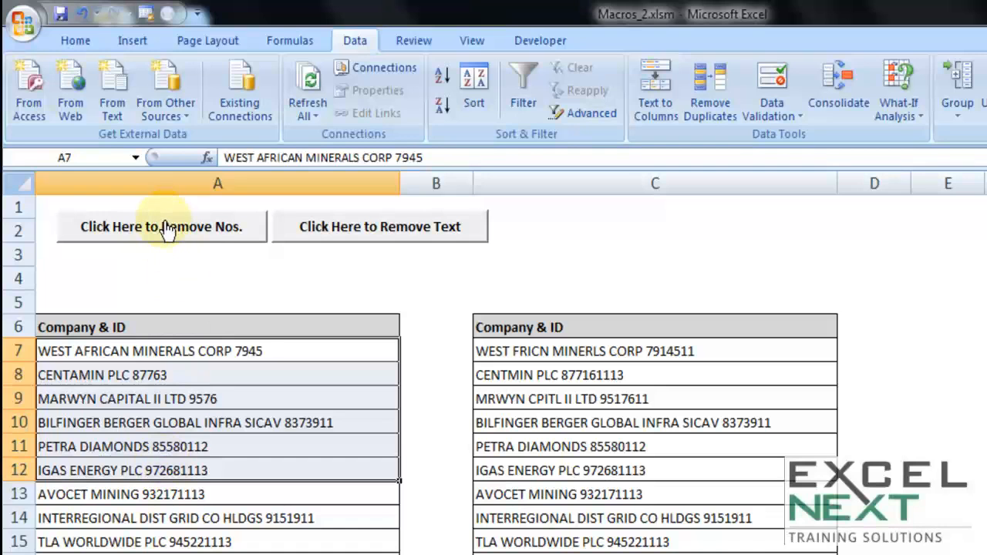
{"action": "left_click_drag", "start_coordinate": [494, 350], "coordinate": [492, 469]}
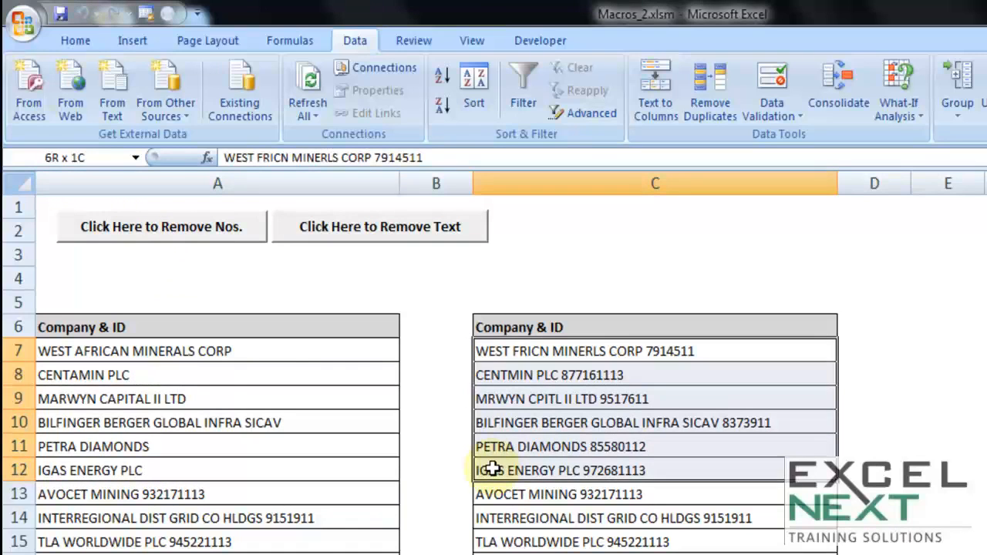
{"action": "left_click", "coordinate": [381, 233]}
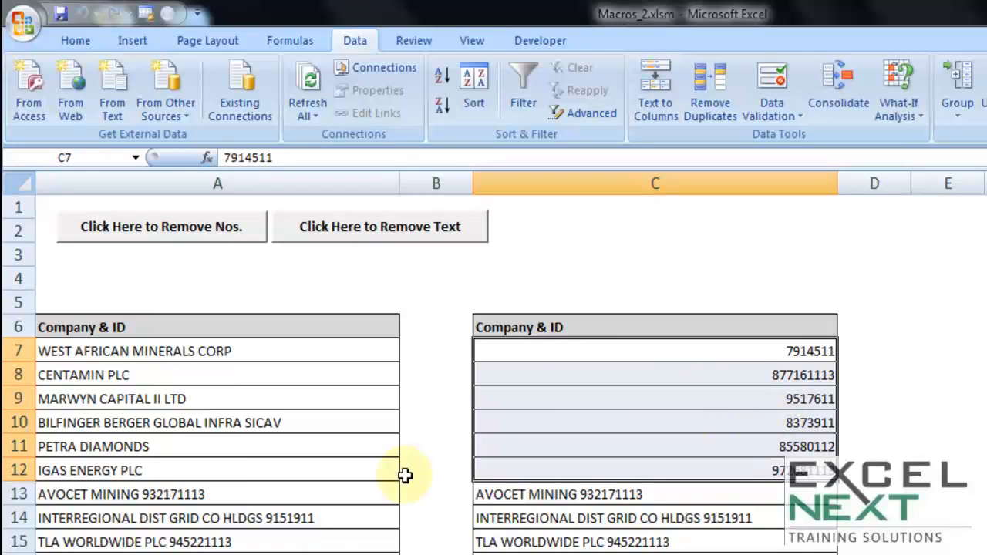
Switch to the Test 1 sheet and select the company cells B5:B7
{"action": "left_click_drag", "start_coordinate": [197, 351], "coordinate": [172, 466]}
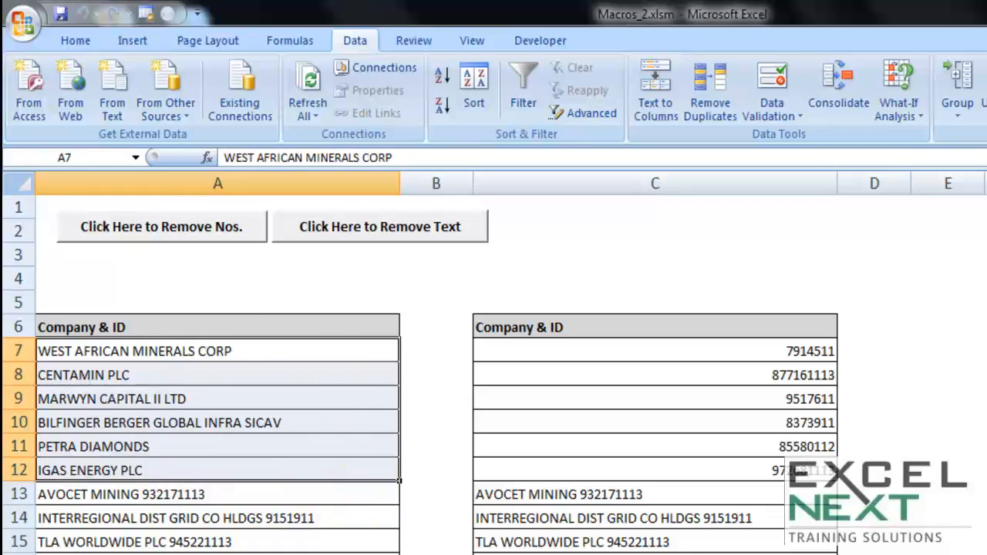
{"action": "scroll", "coordinate": [493, 375], "scroll_direction": "down", "scroll_amount": 20}
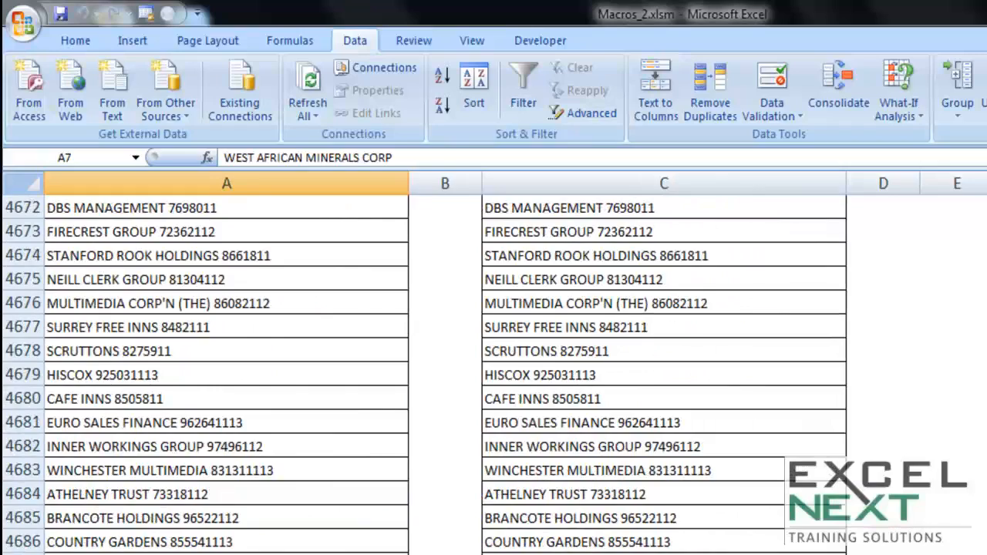
{"action": "scroll", "coordinate": [494, 375], "scroll_direction": "up", "scroll_amount": 20}
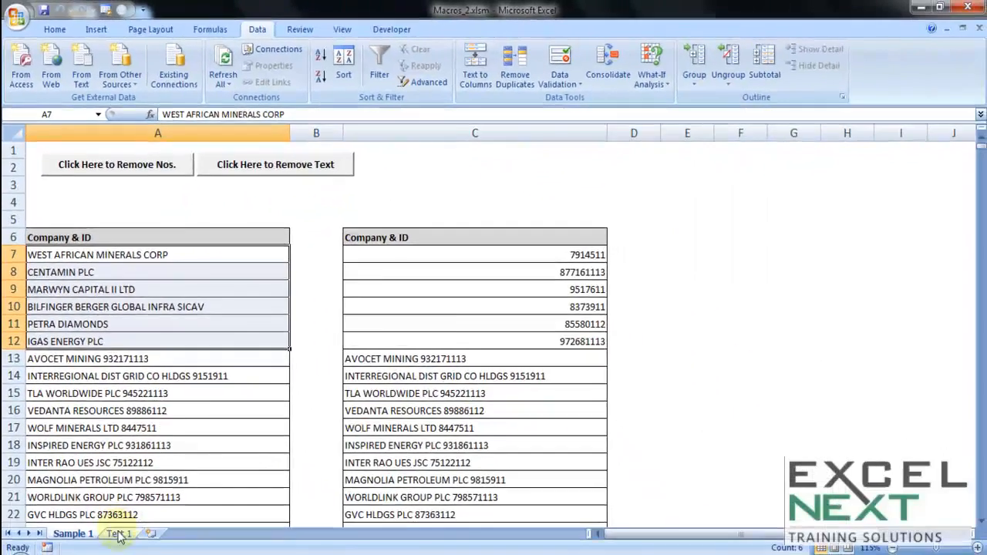
{"action": "left_click", "coordinate": [119, 534]}
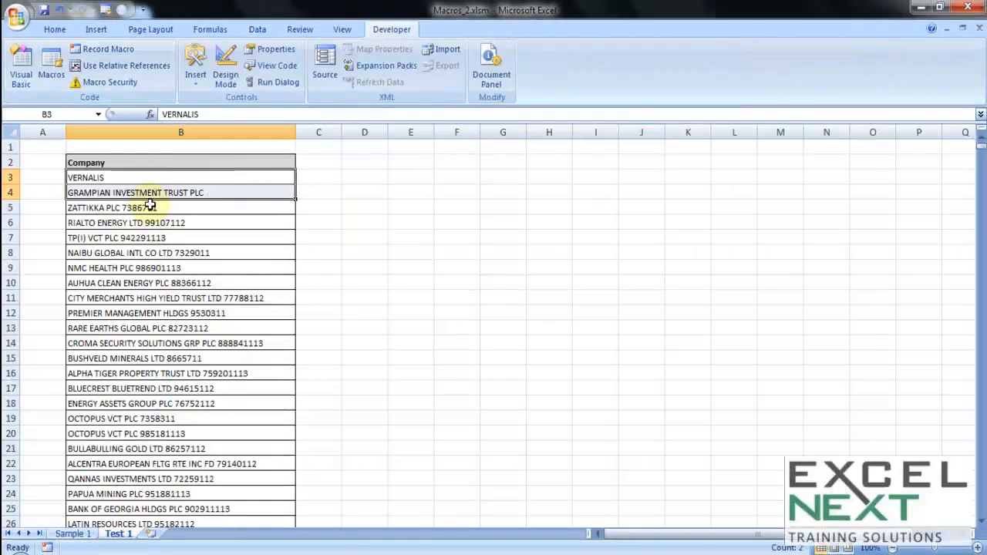
{"action": "left_click_drag", "start_coordinate": [148, 207], "coordinate": [145, 242]}
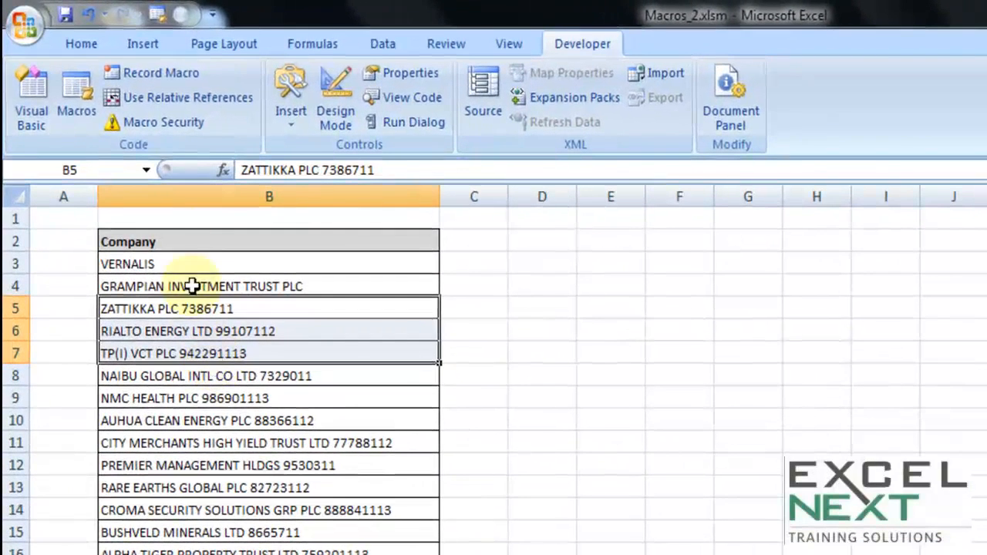
Try to start recording a new macro named remove-nos in this workbook
{"action": "left_click", "coordinate": [158, 74]}
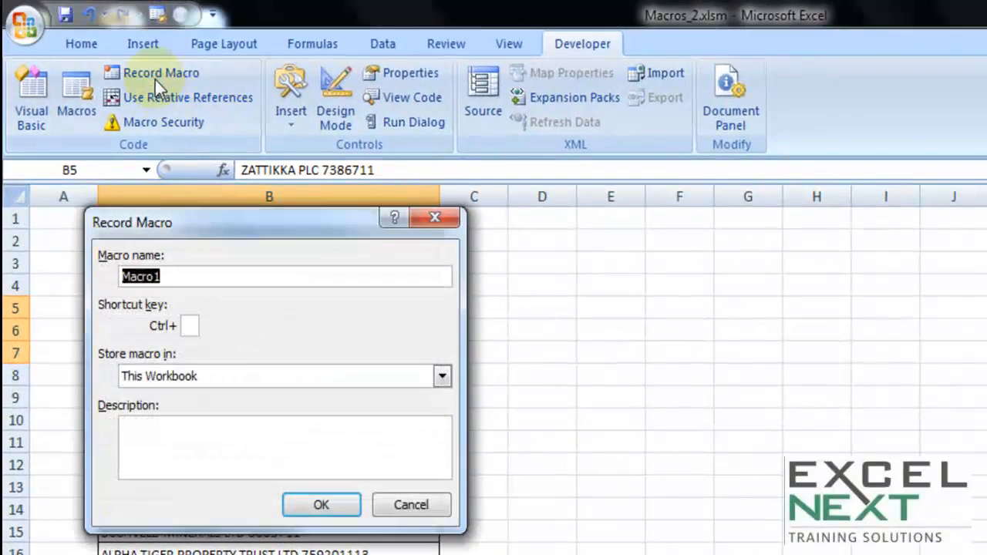
{"action": "type", "text": "remove"}
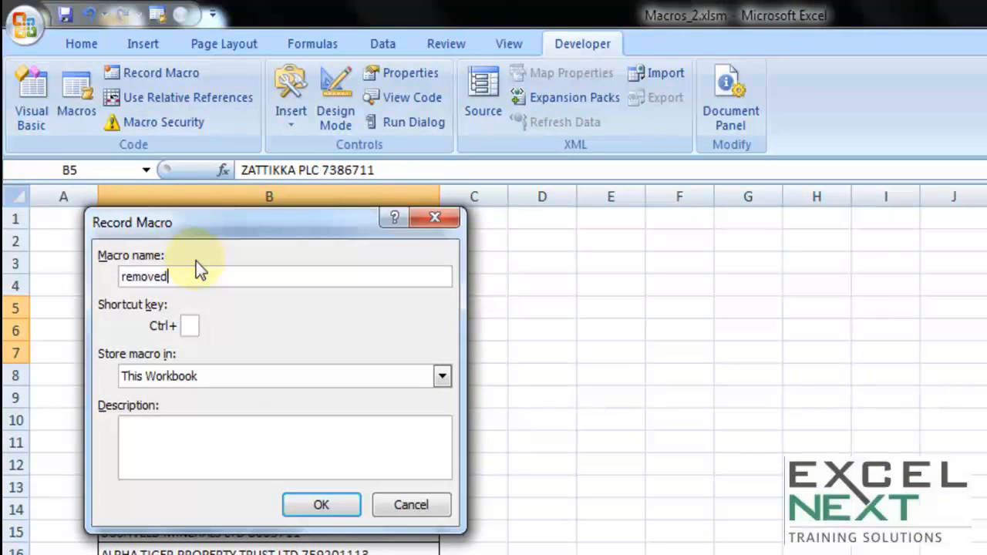
{"action": "type", "text": "-nos"}
{"action": "left_click", "coordinate": [324, 509]}
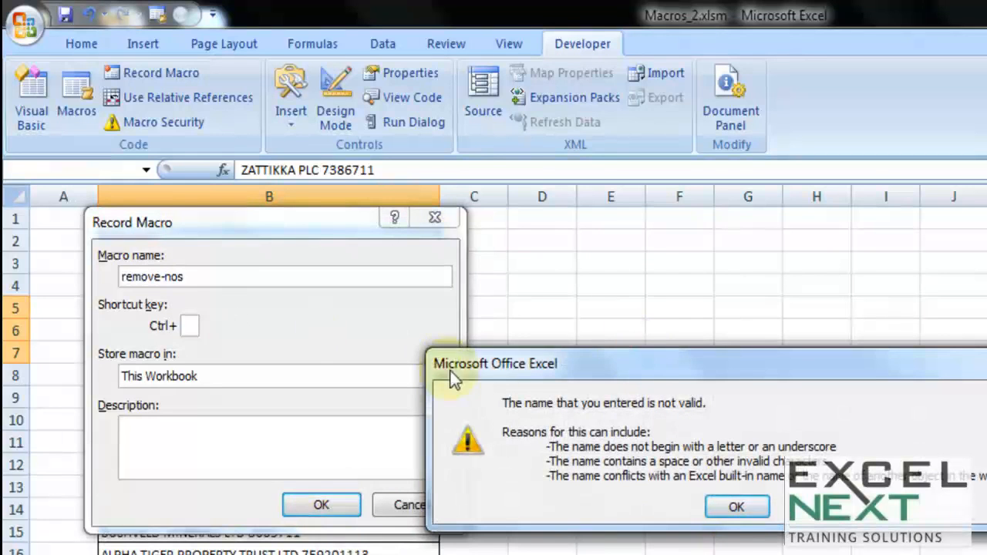
{"action": "left_click", "coordinate": [739, 507]}
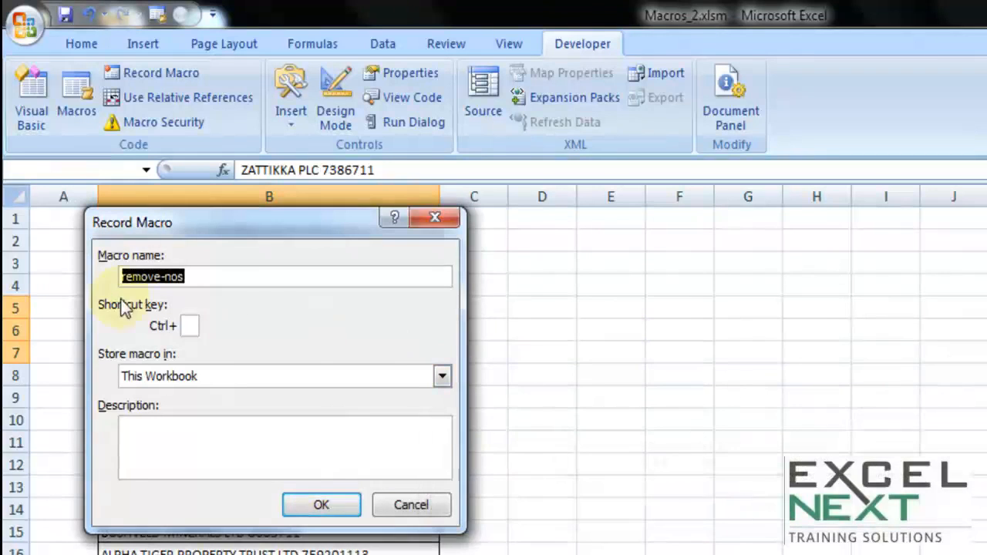
Change the macro name to removenos_v1 and start recording it
{"action": "left_click", "coordinate": [164, 276]}
{"action": "key", "text": "BackSpace"}
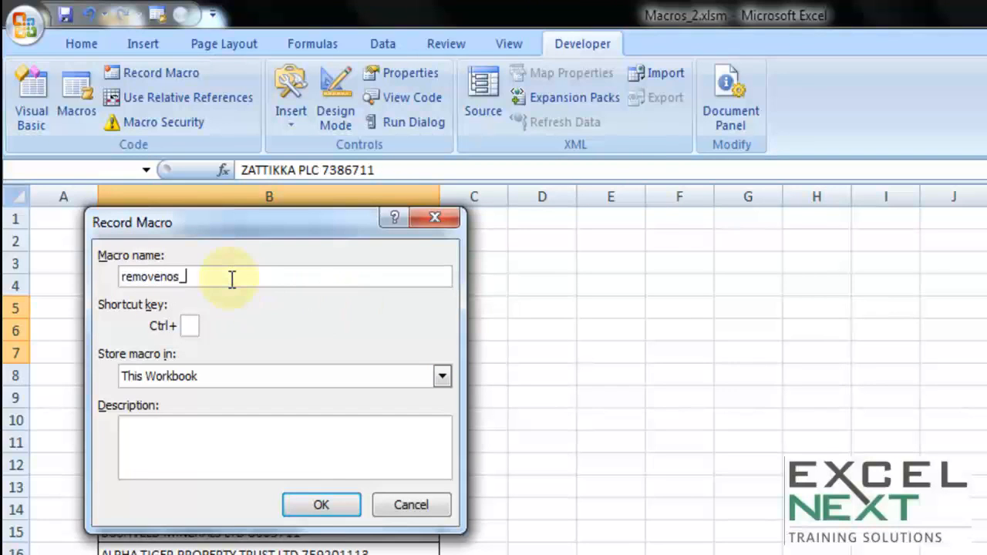
{"action": "left_click", "coordinate": [316, 504]}
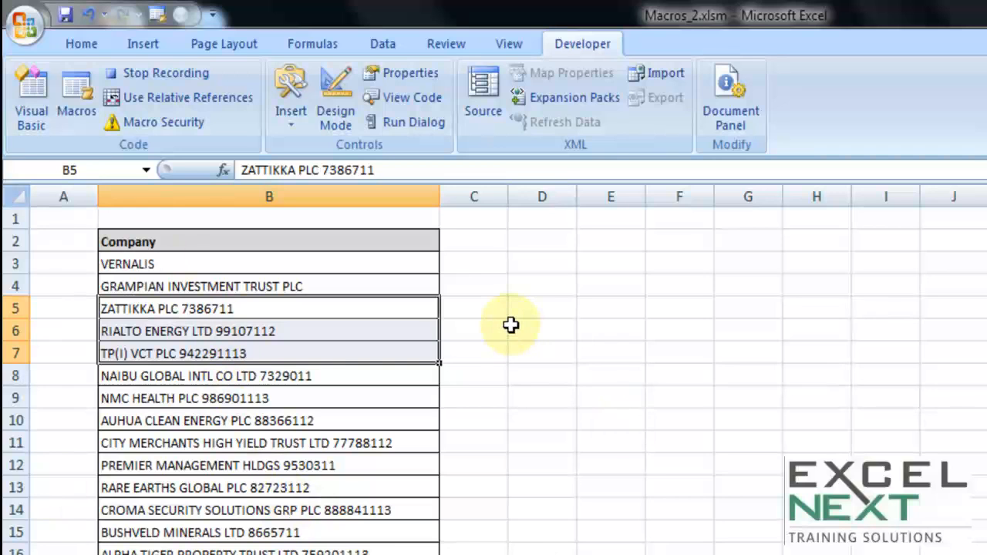
Replace every 0 and then every 1 in cells B5:B7 with nothing
{"action": "key", "text": "ctrl+h"}
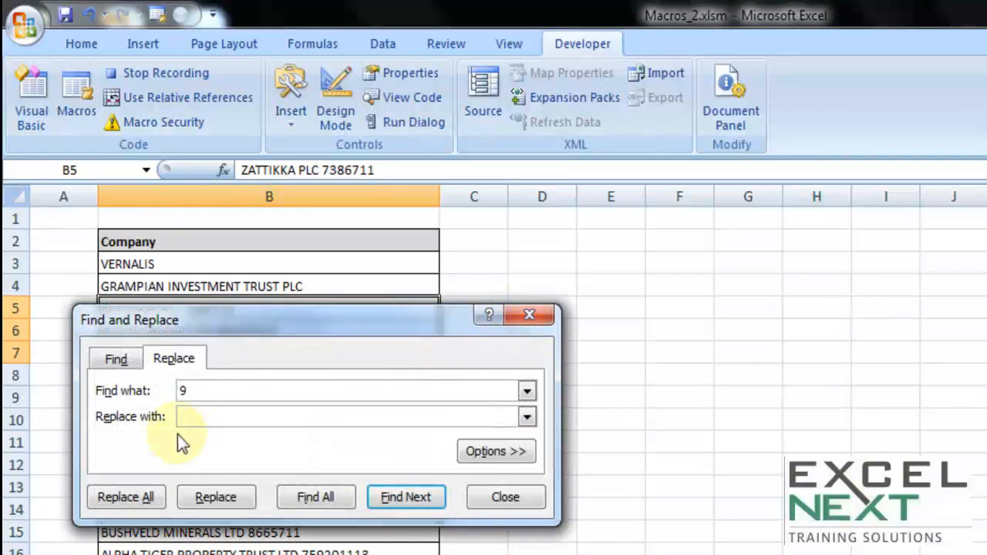
{"action": "double_click", "coordinate": [208, 390]}
{"action": "type", "text": "0"}
{"action": "left_click", "coordinate": [125, 496]}
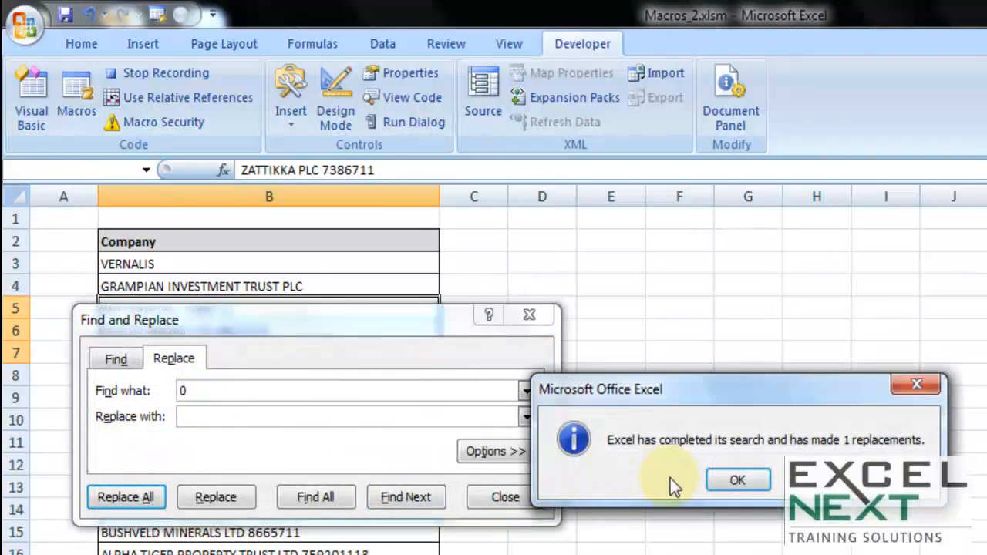
{"action": "left_click", "coordinate": [736, 479]}
{"action": "double_click", "coordinate": [268, 392]}
{"action": "type", "text": "1"}
{"action": "left_click", "coordinate": [141, 498]}
{"action": "left_click", "coordinate": [740, 480]}
Replace every 2 and then every 3 in cells B5:B7 with nothing
{"action": "double_click", "coordinate": [198, 393]}
{"action": "type", "text": "2"}
{"action": "left_click", "coordinate": [148, 497]}
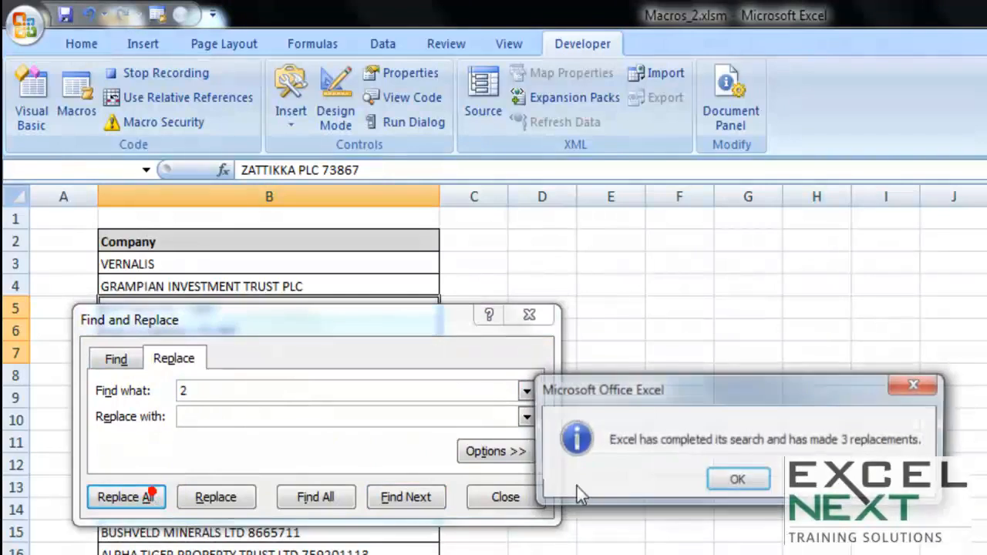
{"action": "left_click", "coordinate": [735, 478]}
{"action": "double_click", "coordinate": [199, 391]}
{"action": "type", "text": "3"}
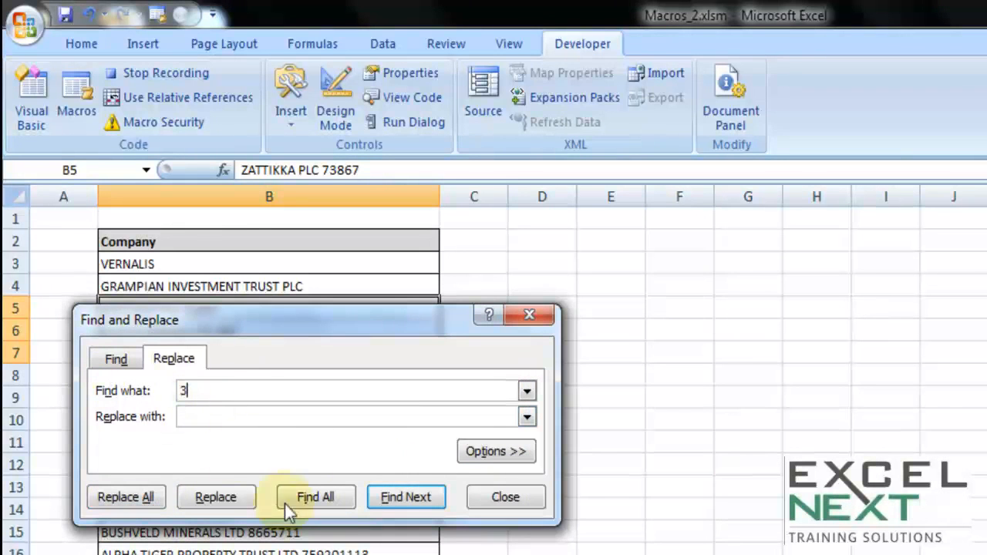
{"action": "left_click", "coordinate": [130, 496]}
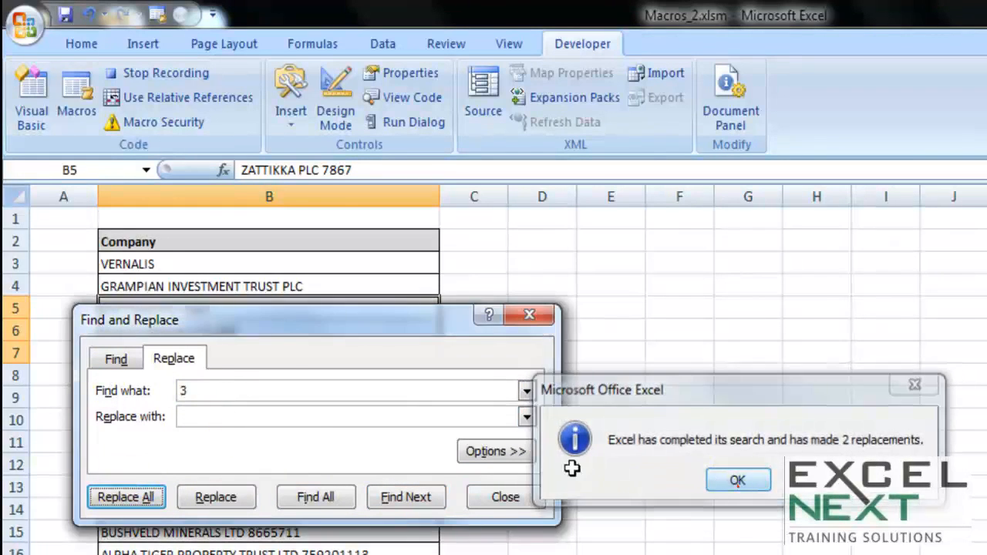
{"action": "left_click", "coordinate": [711, 483]}
Replace every 4 in cells B5:B7 with nothing, and try the same for every 5
{"action": "double_click", "coordinate": [185, 391]}
{"action": "type", "text": "4"}
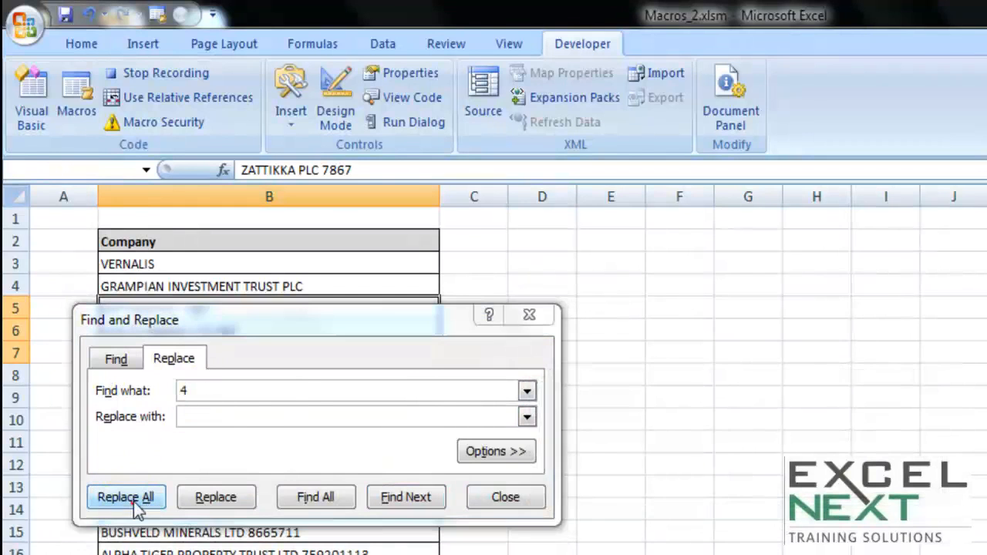
{"action": "left_click", "coordinate": [133, 497]}
{"action": "left_click", "coordinate": [713, 480]}
{"action": "double_click", "coordinate": [241, 390]}
{"action": "type", "text": "5"}
{"action": "left_click", "coordinate": [130, 497]}
{"action": "left_click", "coordinate": [731, 474]}
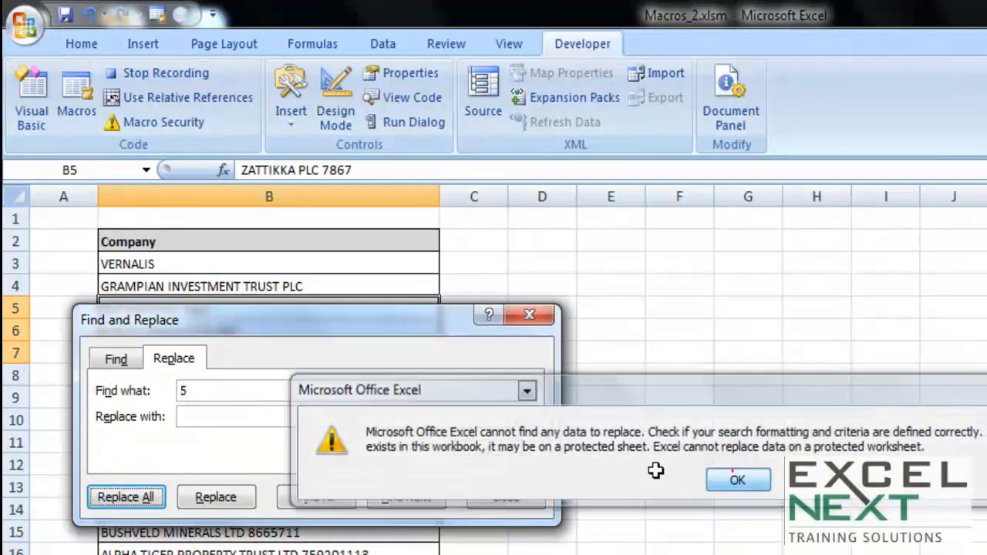
Replace every 6 and then every 7 in cells B5:B7 with nothing
{"action": "double_click", "coordinate": [185, 391]}
{"action": "type", "text": "6"}
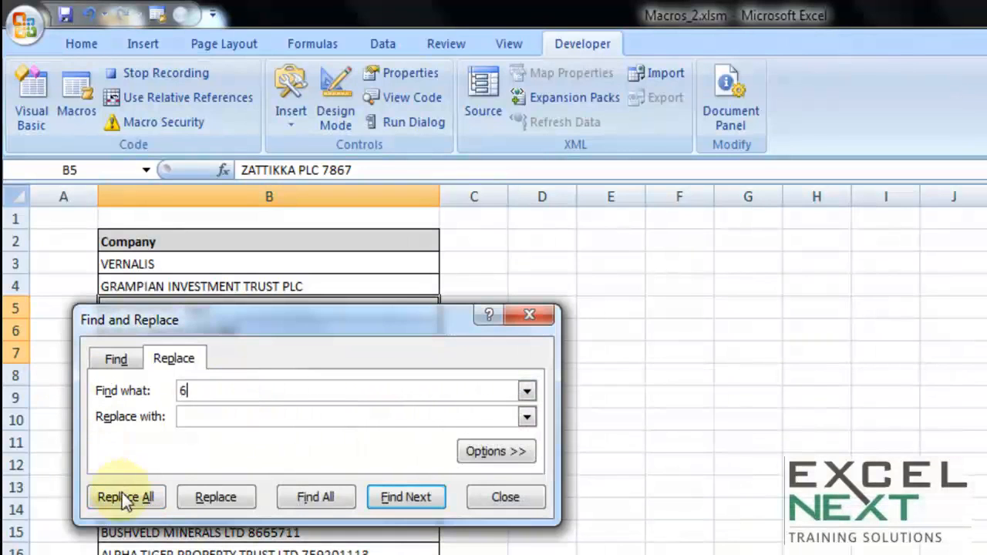
{"action": "left_click", "coordinate": [116, 497]}
{"action": "left_click", "coordinate": [728, 479]}
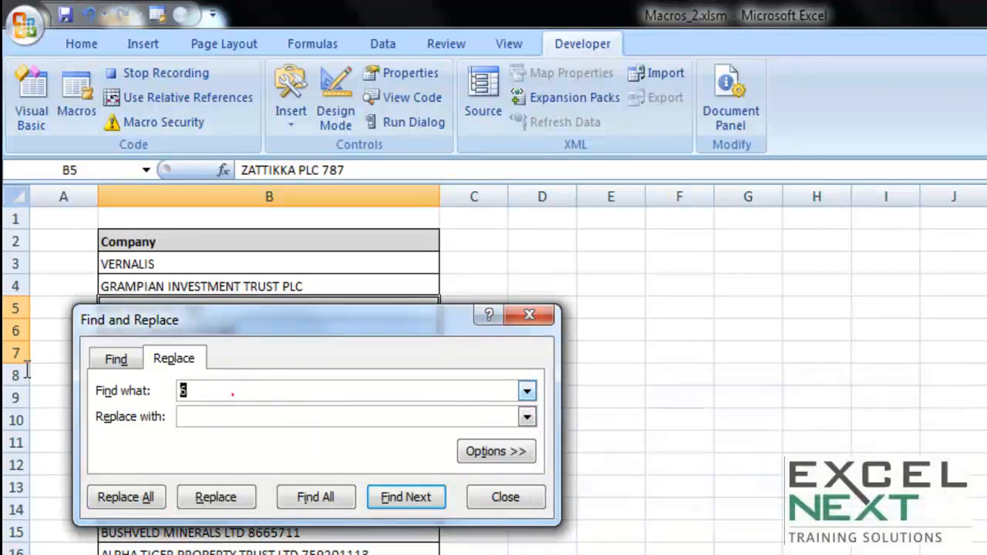
{"action": "type", "text": "7"}
{"action": "left_click", "coordinate": [120, 496]}
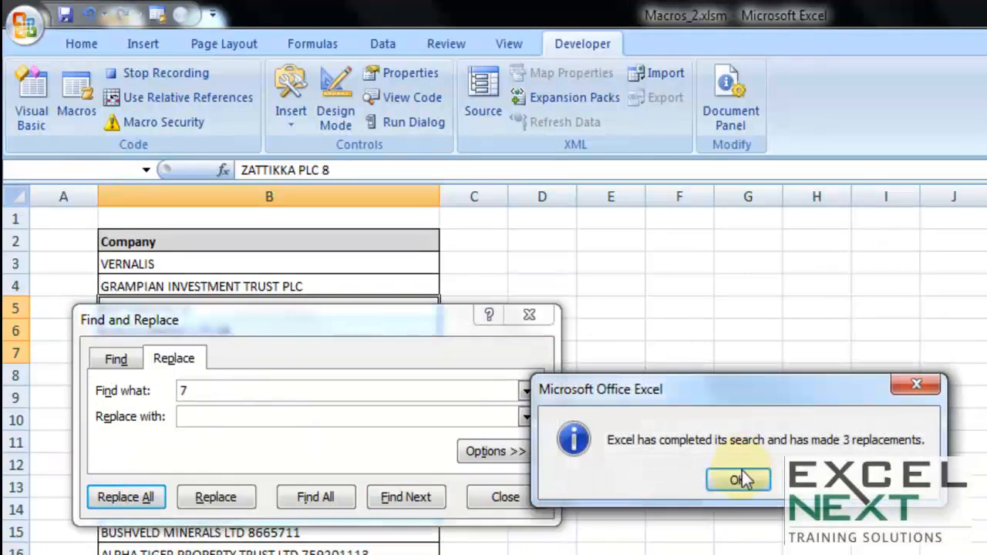
{"action": "left_click", "coordinate": [739, 479]}
Replace every 8 and then every 9 in cells B5:B7 with nothing, and close Find and Replace
{"action": "double_click", "coordinate": [185, 391]}
{"action": "type", "text": "8"}
{"action": "left_click", "coordinate": [126, 498]}
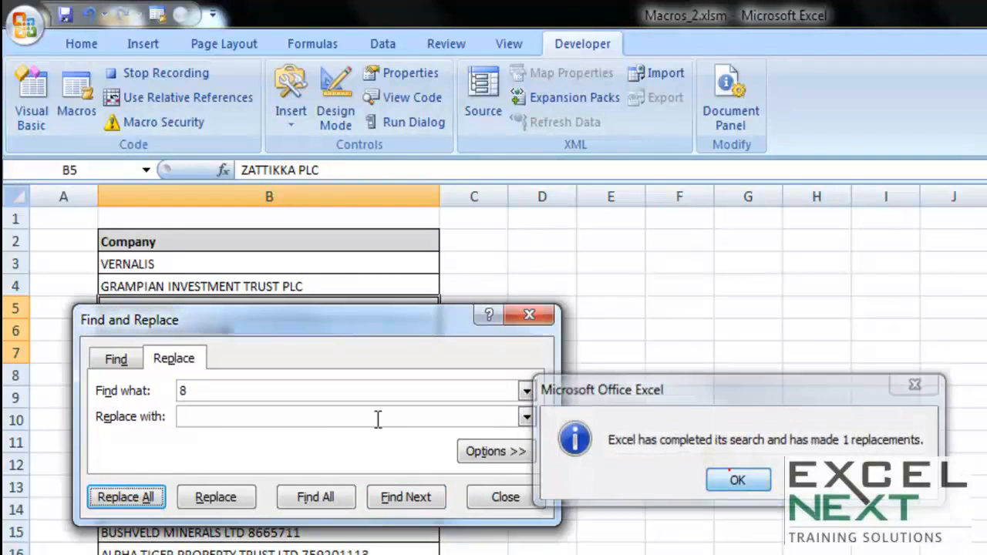
{"action": "left_click", "coordinate": [739, 479]}
{"action": "double_click", "coordinate": [189, 389]}
{"action": "type", "text": "9"}
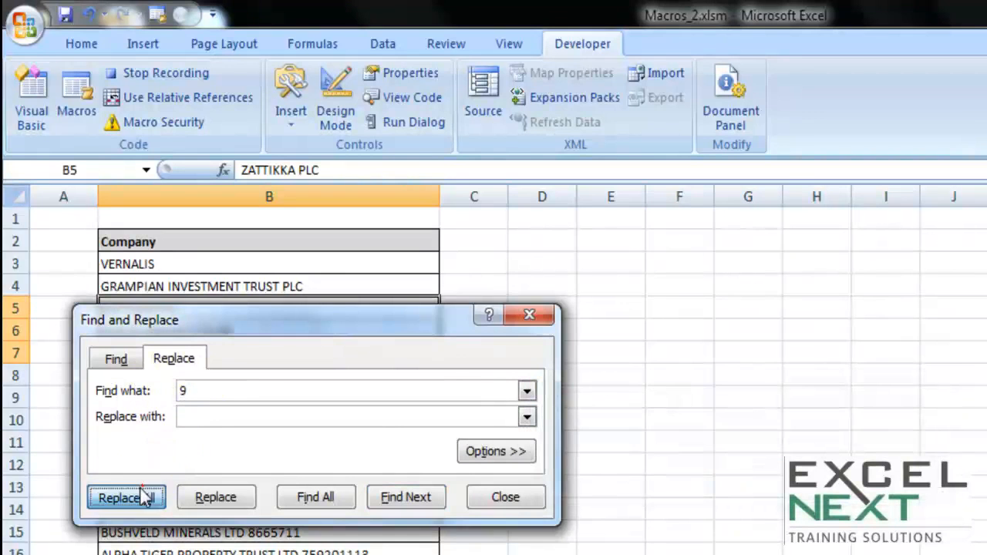
{"action": "left_click", "coordinate": [148, 496]}
{"action": "left_click", "coordinate": [736, 478]}
{"action": "left_click", "coordinate": [525, 498]}
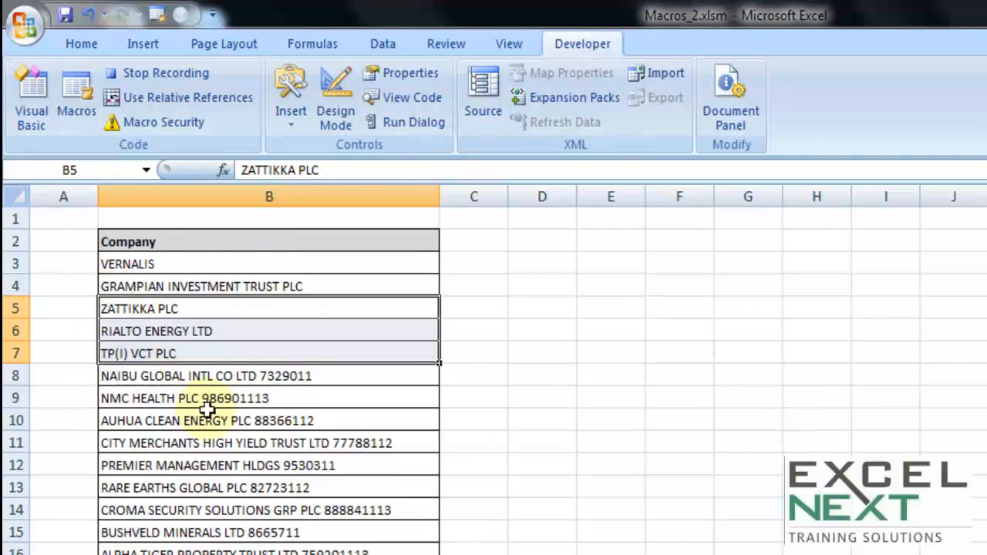
Select the company cells from B8 down to the end of the list and stop recording the macro
{"action": "left_click", "coordinate": [213, 376]}
{"action": "key", "text": "ctrl+shift+Down"}
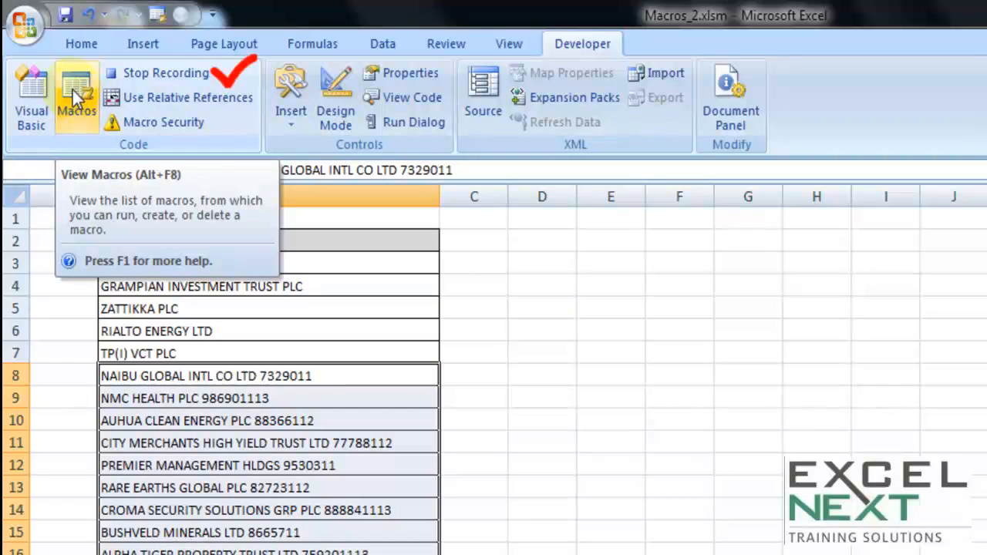
{"action": "left_click", "coordinate": [163, 71]}
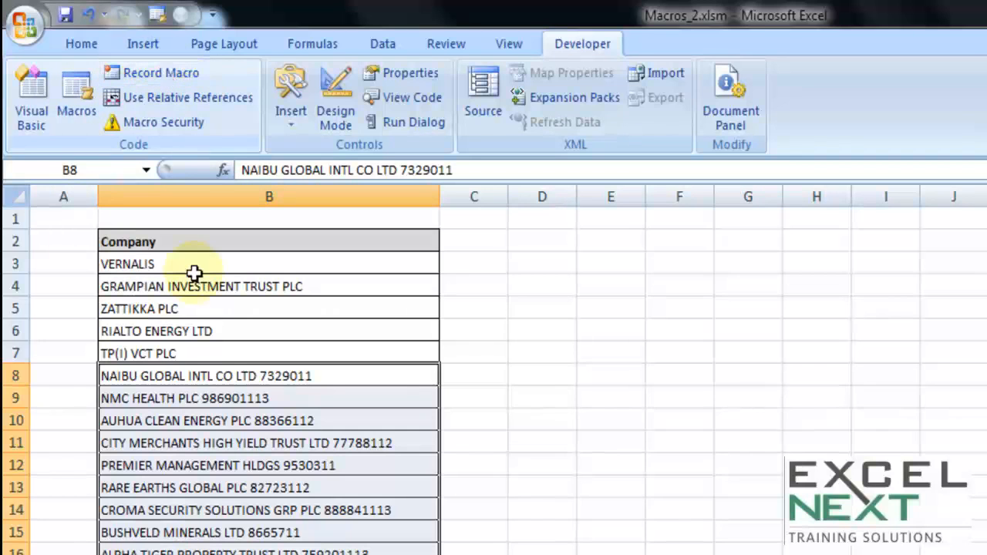
Run the removenos_v1 macro on the company names in cells B12:B21
{"action": "left_click_drag", "start_coordinate": [265, 376], "coordinate": [259, 551]}
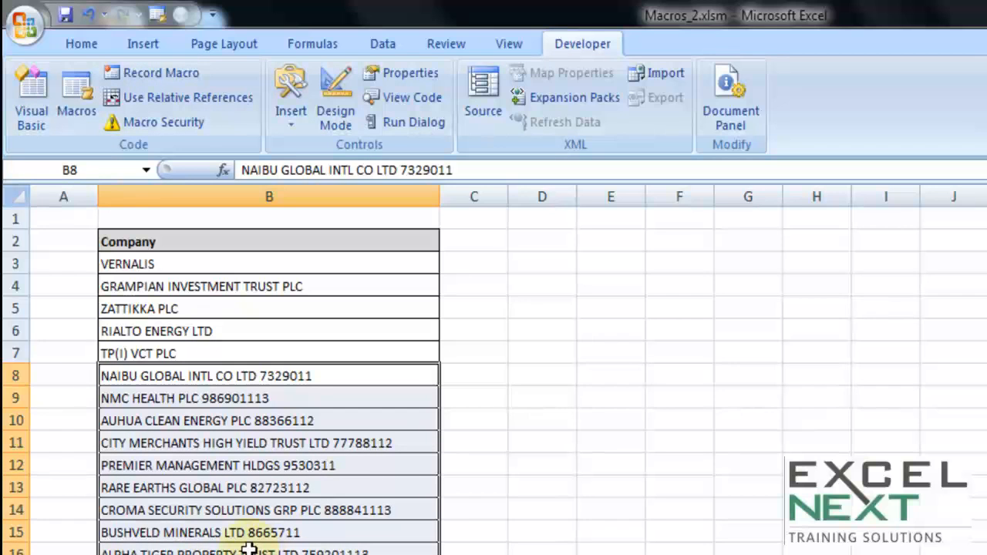
{"action": "left_click", "coordinate": [202, 355]}
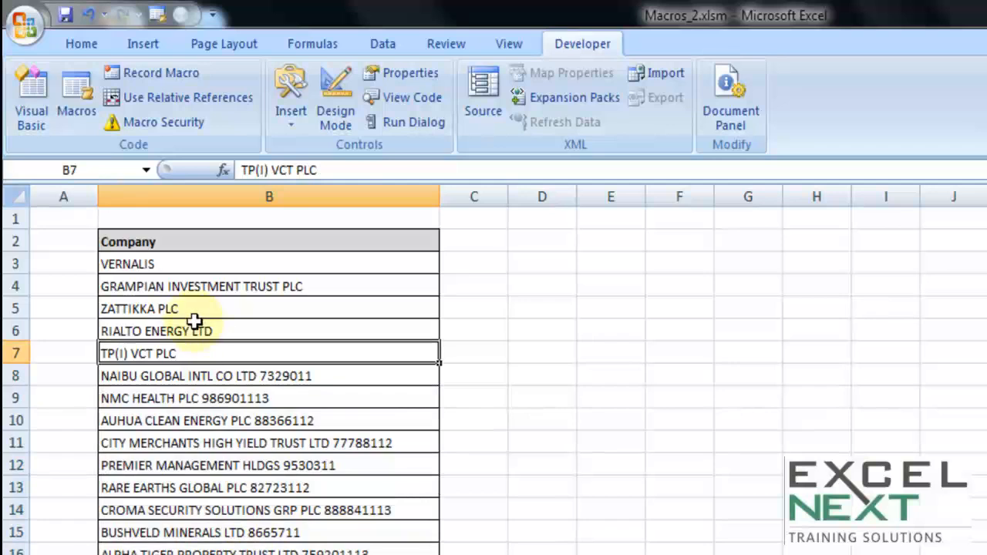
{"action": "left_click_drag", "start_coordinate": [183, 471], "coordinate": [209, 529]}
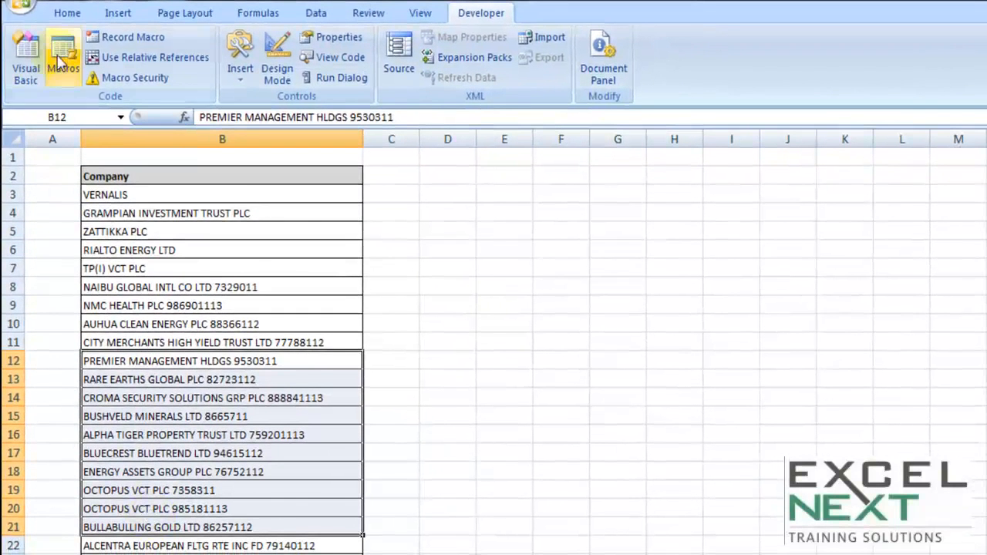
{"action": "left_click", "coordinate": [76, 96]}
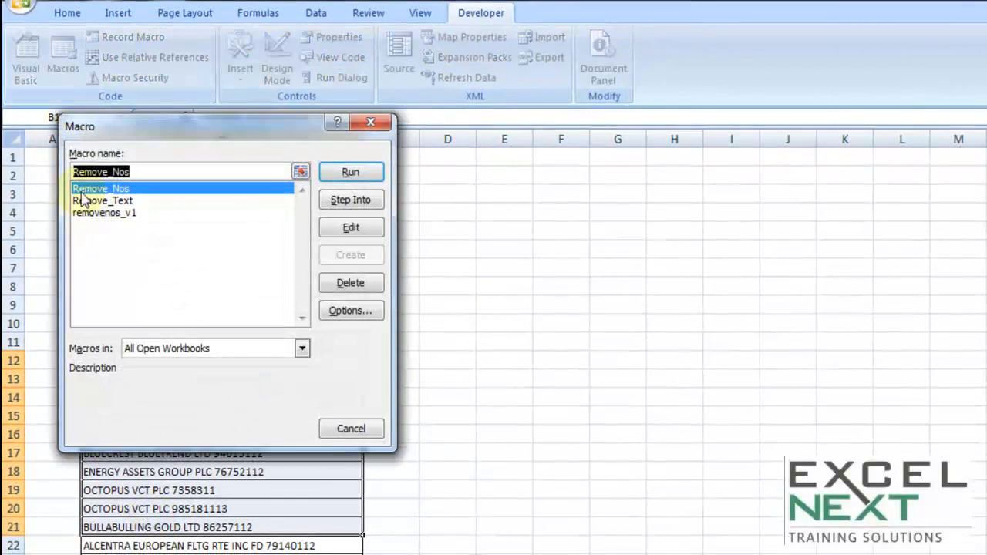
{"action": "left_click", "coordinate": [87, 216]}
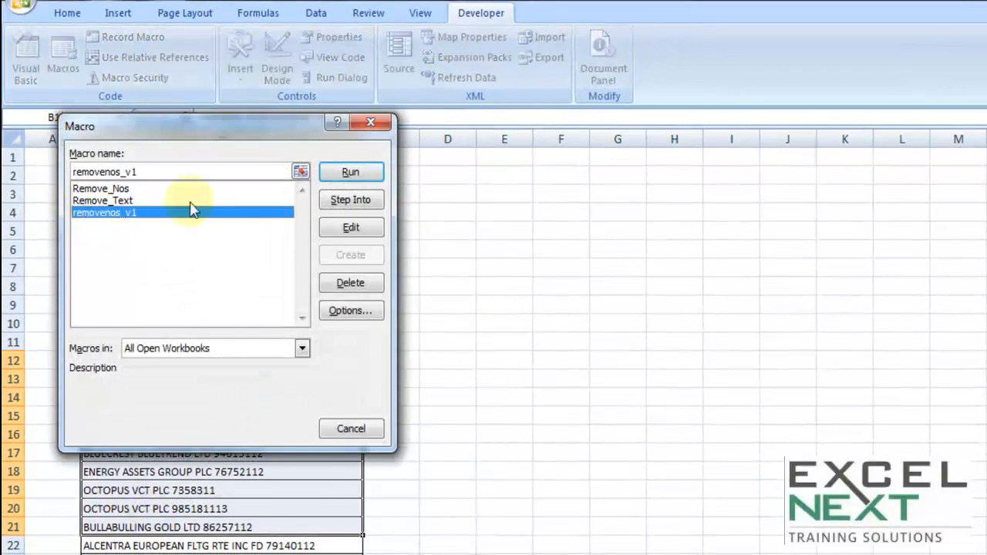
{"action": "left_click", "coordinate": [349, 174]}
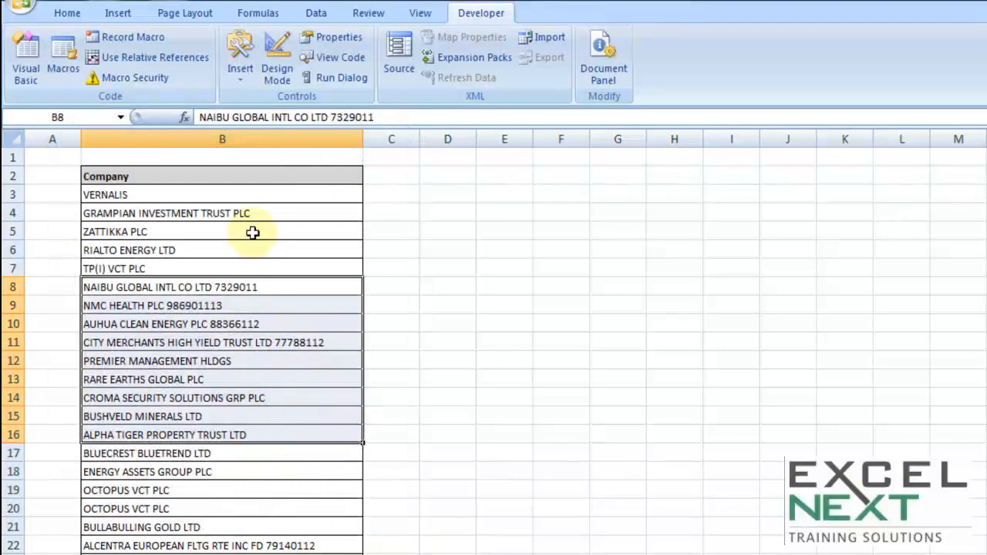
{"action": "left_click_drag", "start_coordinate": [210, 286], "coordinate": [197, 528]}
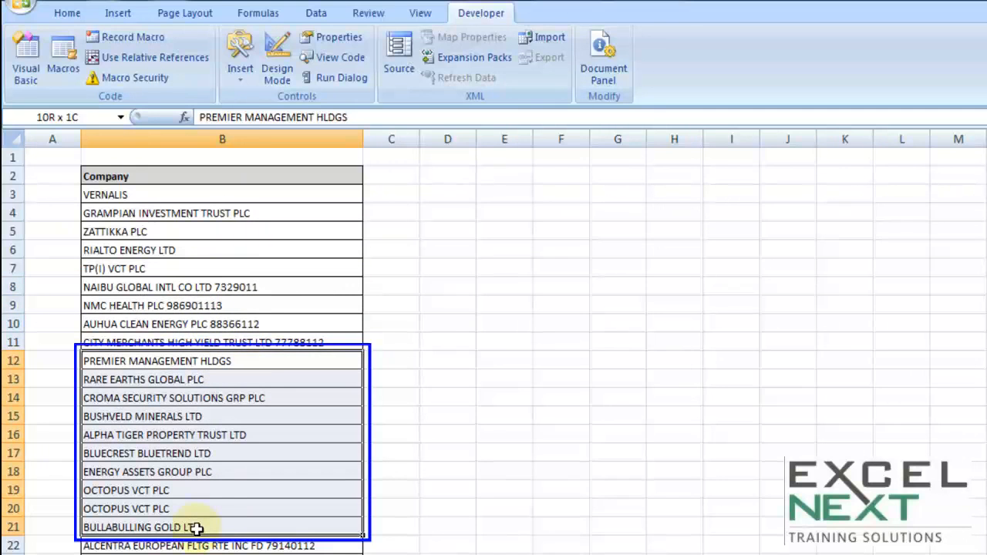
{"action": "left_click_drag", "start_coordinate": [197, 528], "coordinate": [194, 529]}
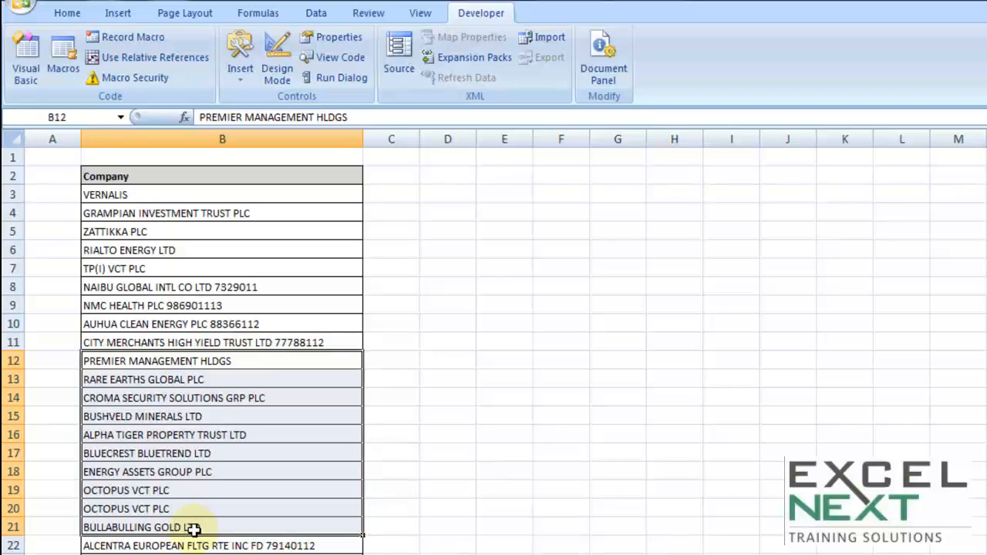
{"action": "left_click", "coordinate": [170, 410]}
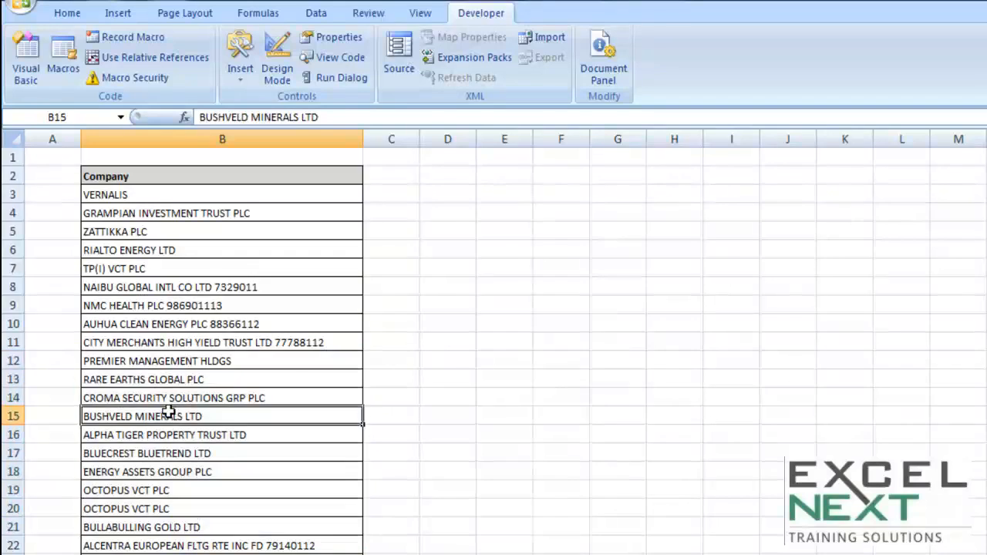
Open the code of the removenos_v1 macro for editing
{"action": "left_click", "coordinate": [62, 73]}
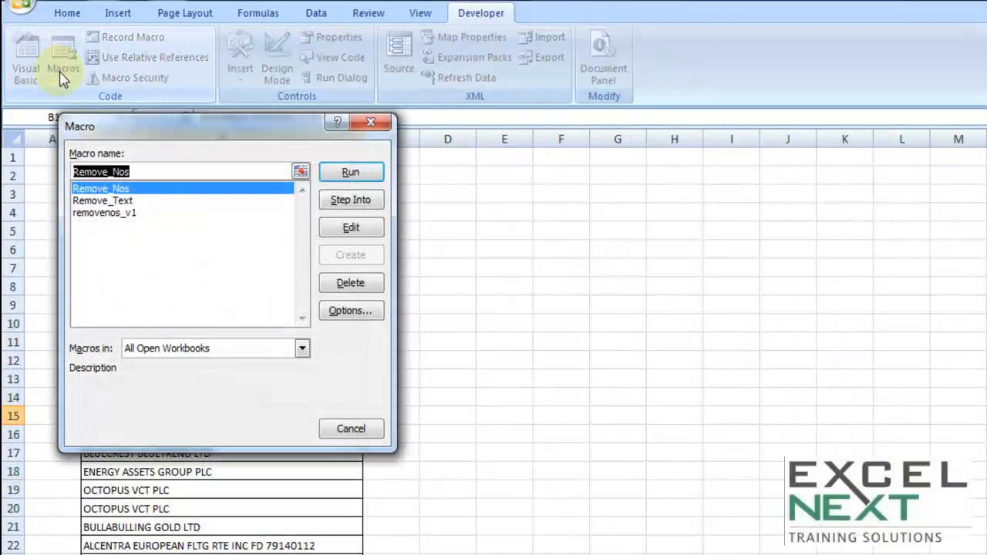
{"action": "left_click", "coordinate": [107, 212]}
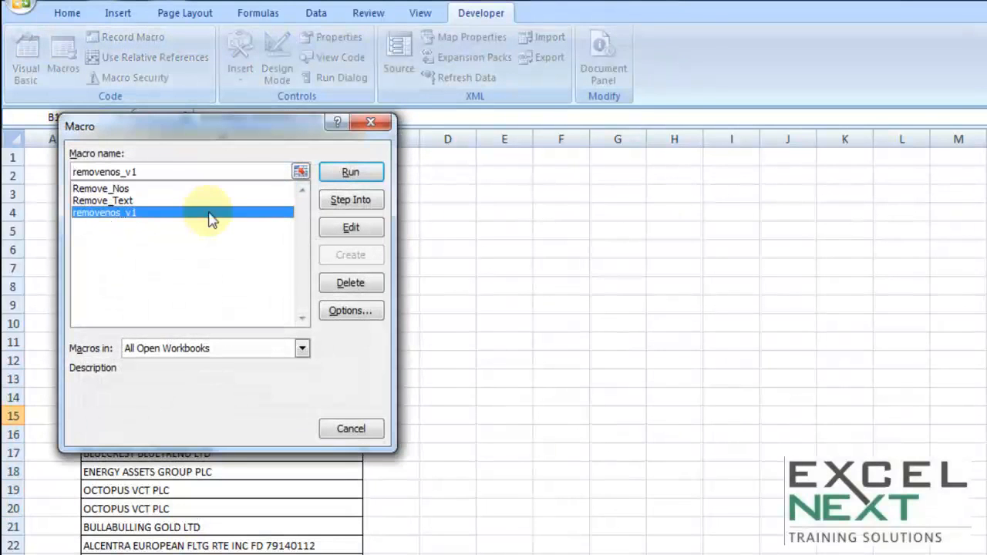
{"action": "left_click", "coordinate": [351, 226]}
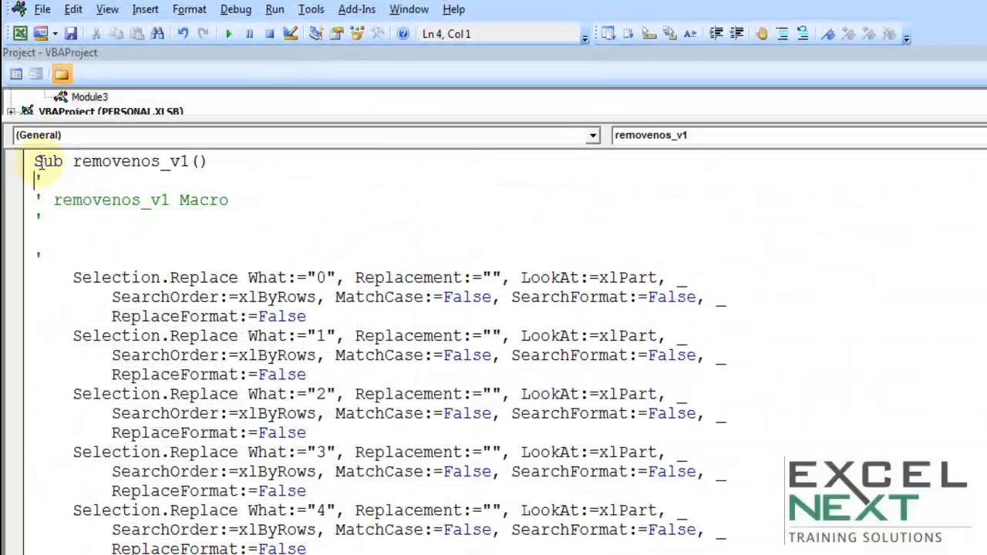
{"action": "left_click_drag", "start_coordinate": [32, 160], "coordinate": [74, 162]}
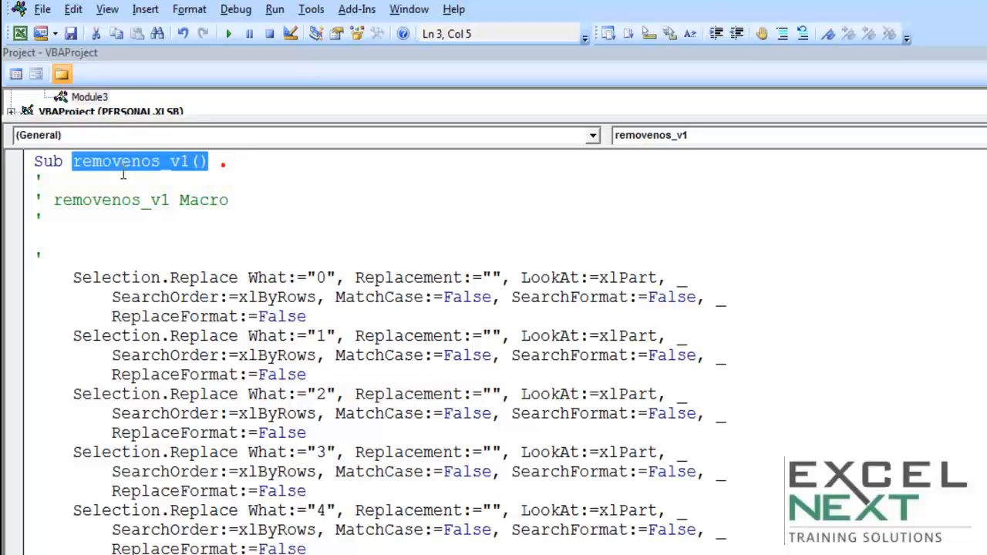
Replace the comment lines under the Sub removenos_v1() line with the comment "' this was a test macros" followed by a blank line
{"action": "left_click_drag", "start_coordinate": [66, 254], "coordinate": [34, 179]}
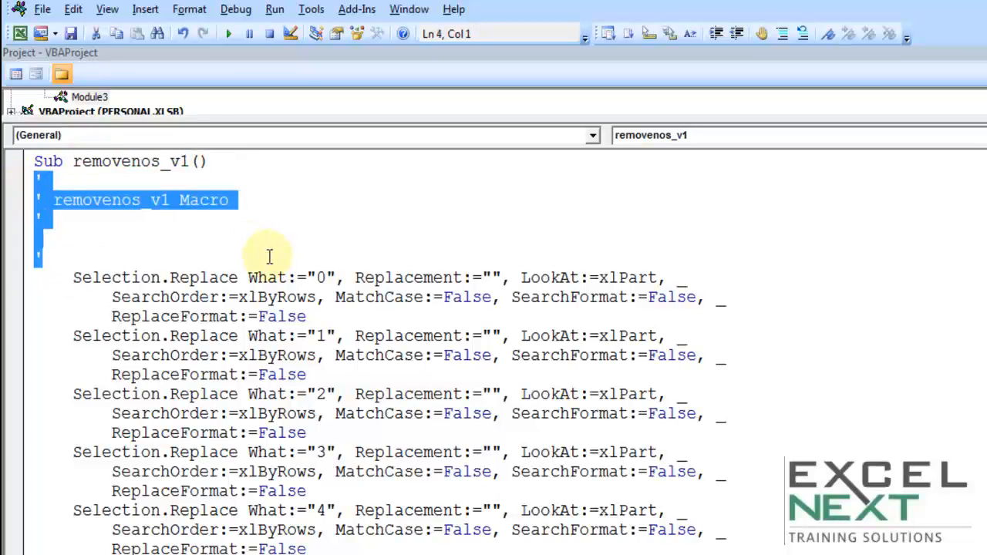
{"action": "key", "text": "Delete"}
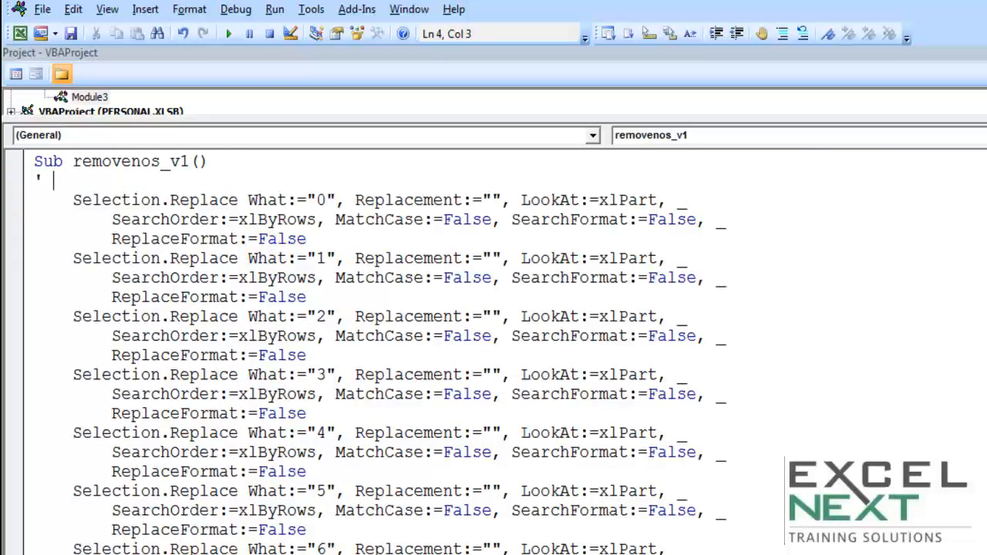
{"action": "type", "text": "' this was a"}
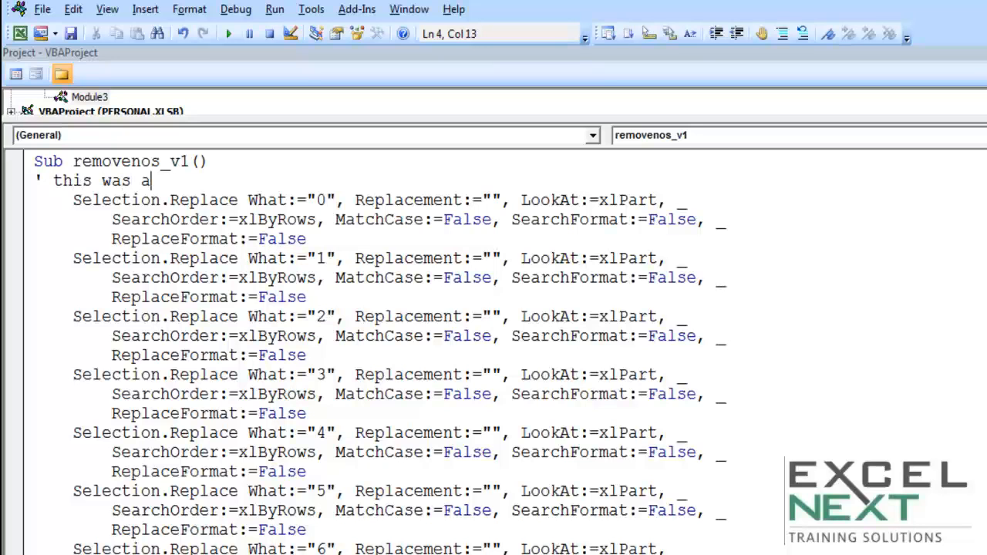
{"action": "type", "text": " test macr"}
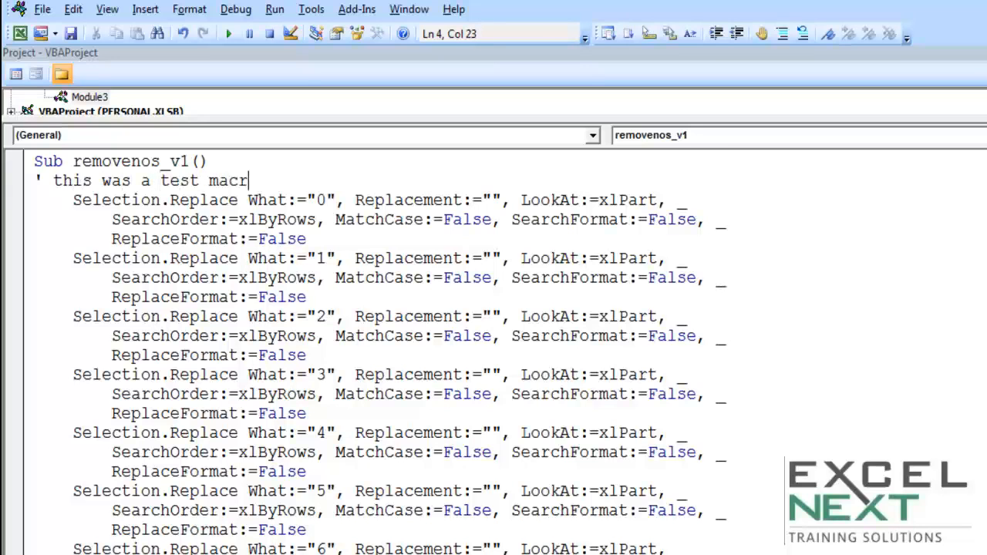
{"action": "type", "text": "os"}
{"action": "key", "text": "Return"}
{"action": "left_click", "coordinate": [229, 355]}
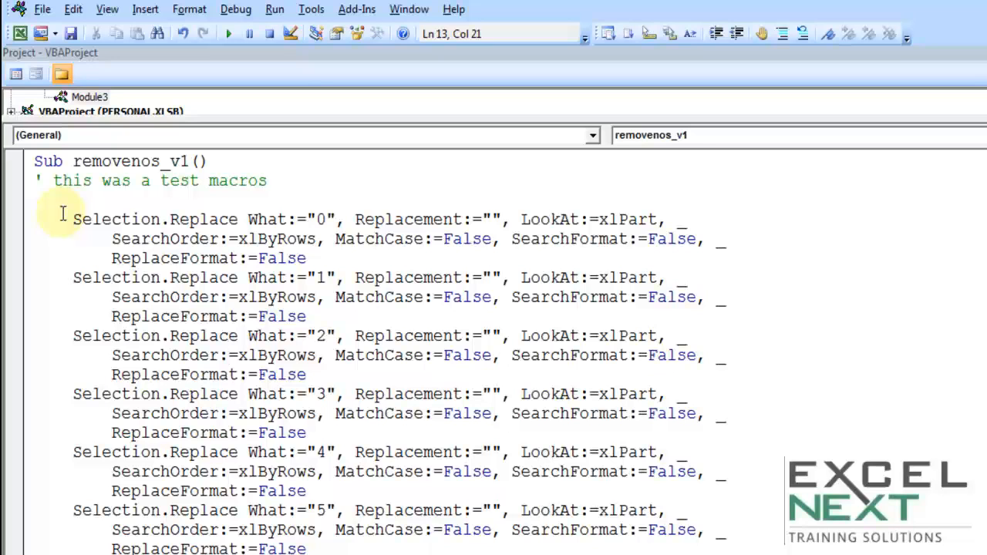
Examine the What and Replacement arguments of the macro's Selection.Replace statements down to the end of the procedure
{"action": "left_click_drag", "start_coordinate": [71, 220], "coordinate": [327, 210]}
{"action": "left_click_drag", "start_coordinate": [312, 220], "coordinate": [335, 219]}
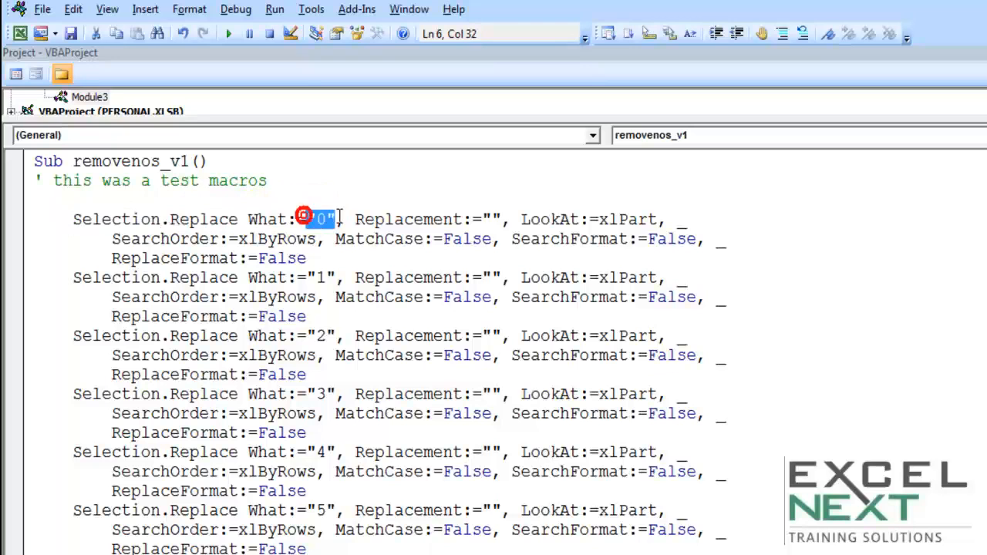
{"action": "left_click", "coordinate": [492, 220]}
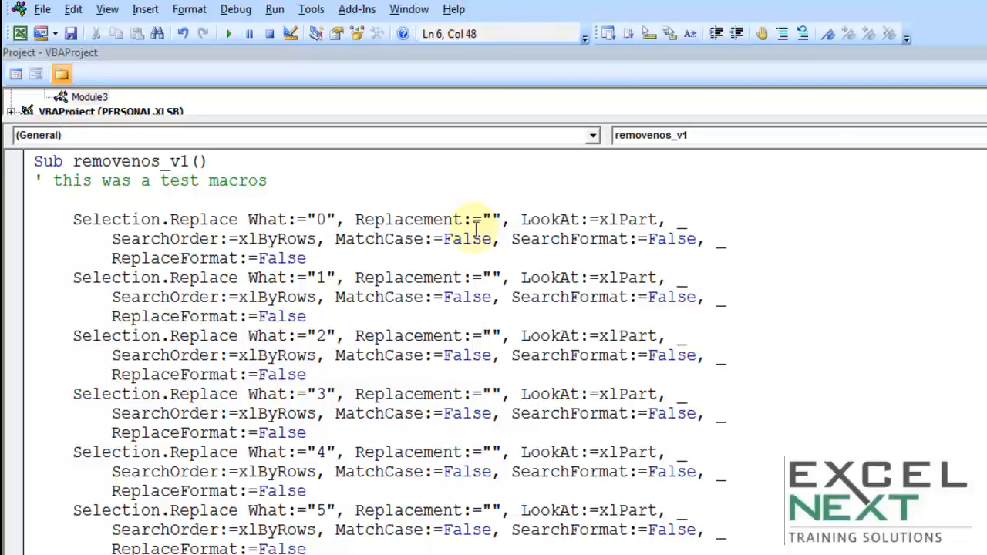
{"action": "left_click_drag", "start_coordinate": [73, 277], "coordinate": [327, 315]}
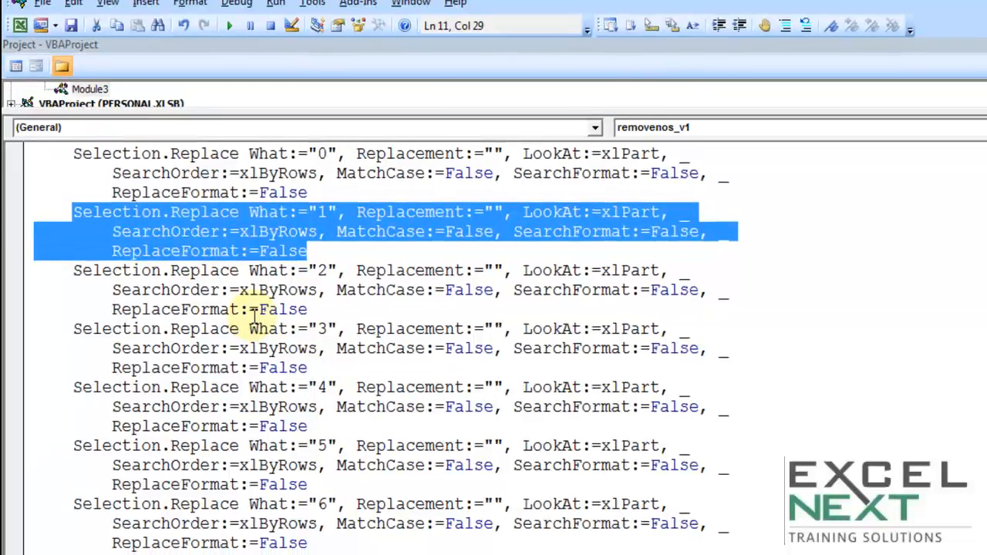
{"action": "scroll", "coordinate": [251, 324], "scroll_direction": "down", "scroll_amount": 3}
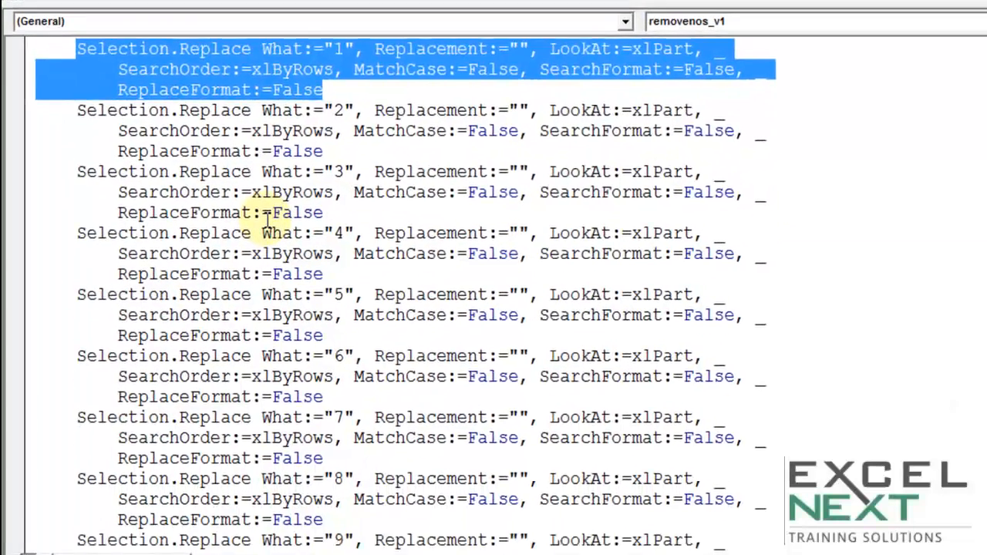
{"action": "scroll", "coordinate": [269, 195], "scroll_direction": "down", "scroll_amount": 1}
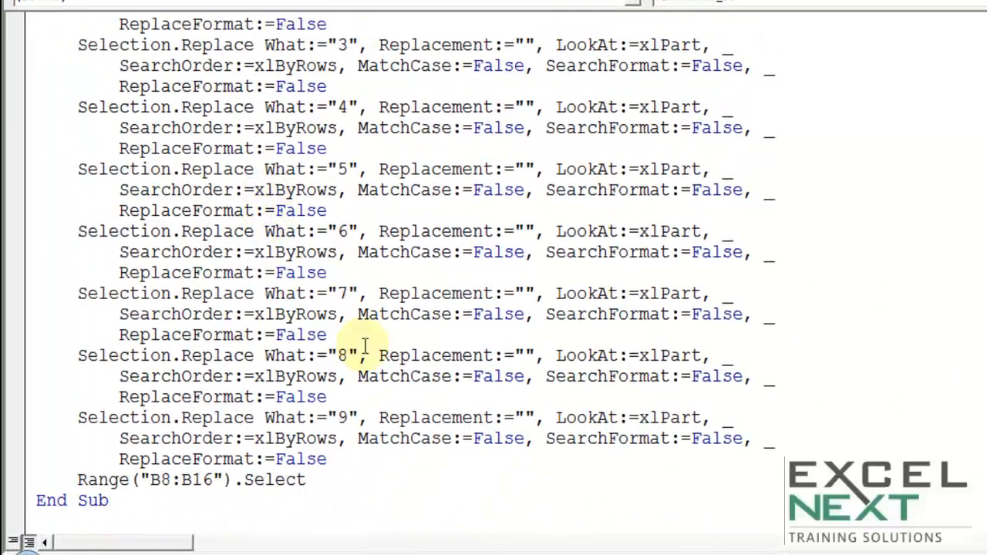
Delete the Range("B8:B16").Select line at the end of removenos_v1 and close the Visual Basic editor
{"action": "left_click_drag", "start_coordinate": [68, 480], "coordinate": [313, 480]}
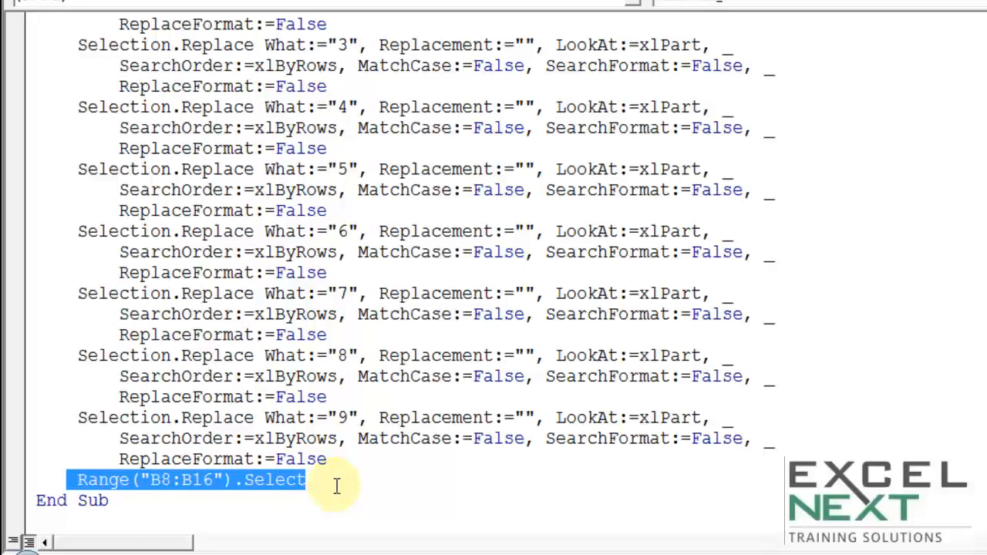
{"action": "key", "text": "Delete"}
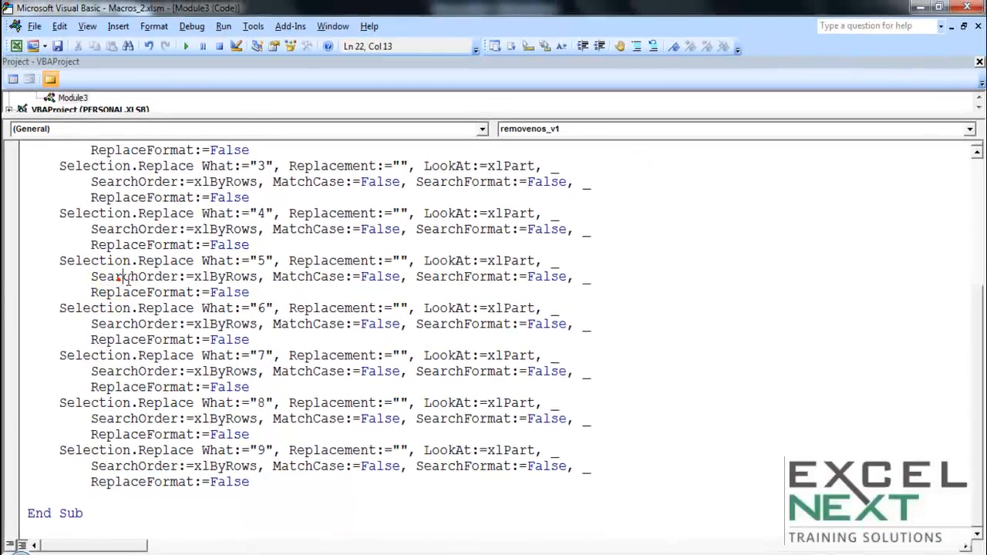
{"action": "scroll", "coordinate": [198, 208], "scroll_direction": "up", "scroll_amount": 4}
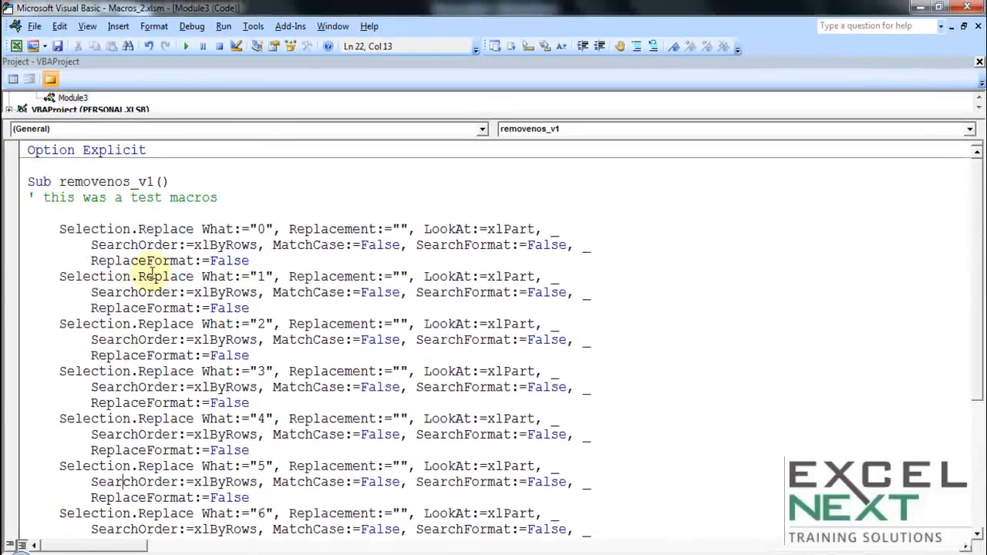
{"action": "left_click", "coordinate": [970, 8]}
Make the company entries in cells B22:B30 bold
{"action": "scroll", "coordinate": [283, 308], "scroll_direction": "down", "scroll_amount": 4}
{"action": "scroll", "coordinate": [282, 309], "scroll_direction": "up", "scroll_amount": 4}
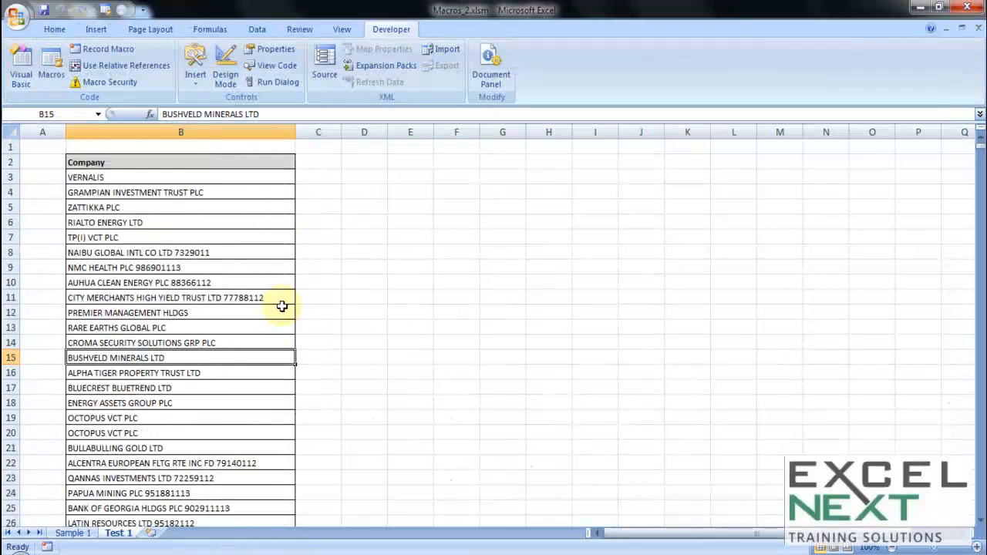
{"action": "scroll", "coordinate": [192, 416], "scroll_direction": "down", "scroll_amount": 5}
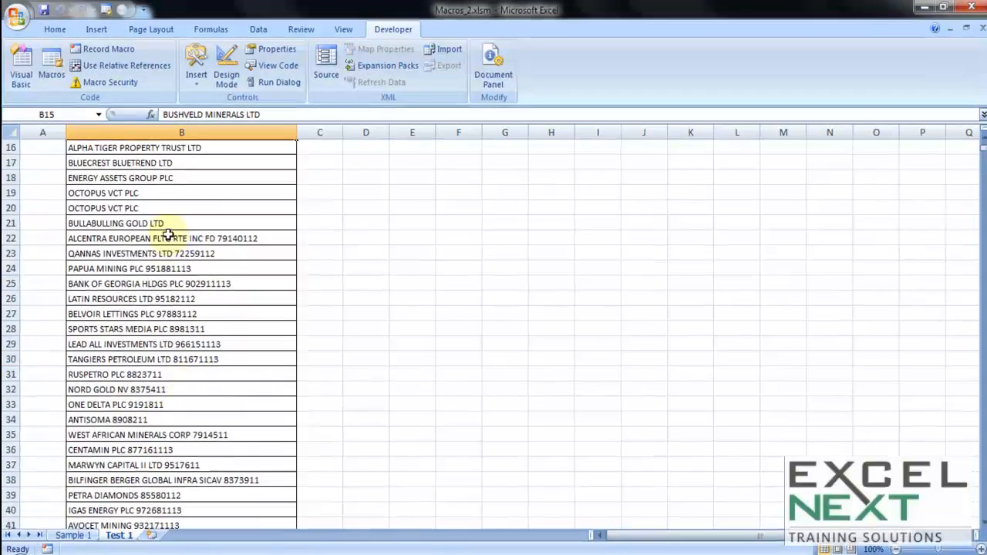
{"action": "left_click_drag", "start_coordinate": [168, 236], "coordinate": [150, 359]}
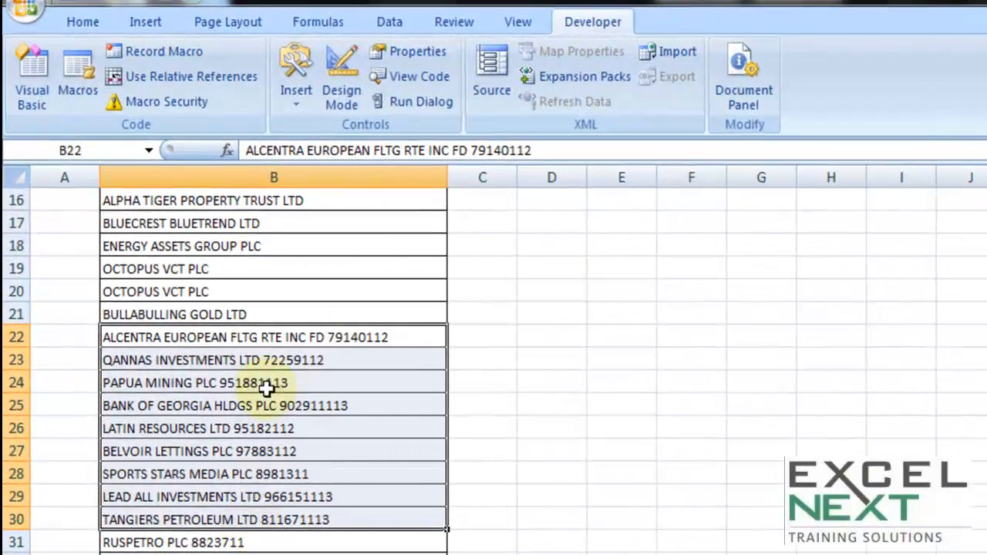
{"action": "left_click", "coordinate": [82, 21]}
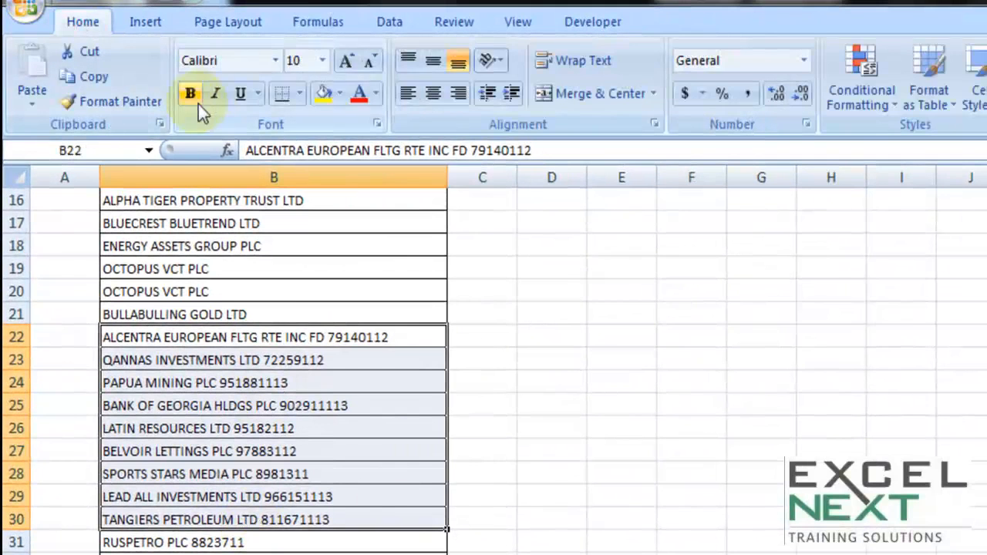
{"action": "left_click", "coordinate": [190, 94]}
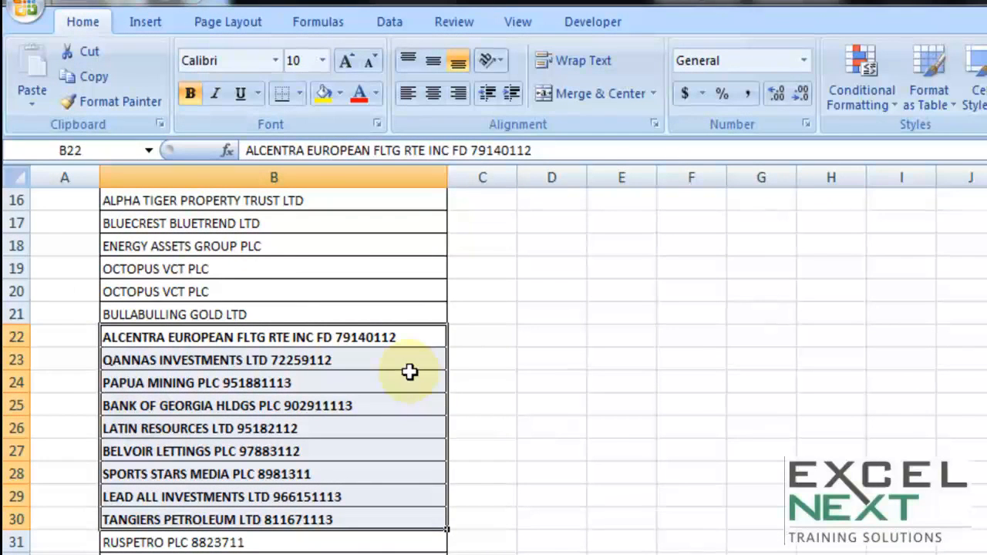
Run the edited removenos_v1 macro on the bold cells B22:B30
{"action": "left_click", "coordinate": [592, 25]}
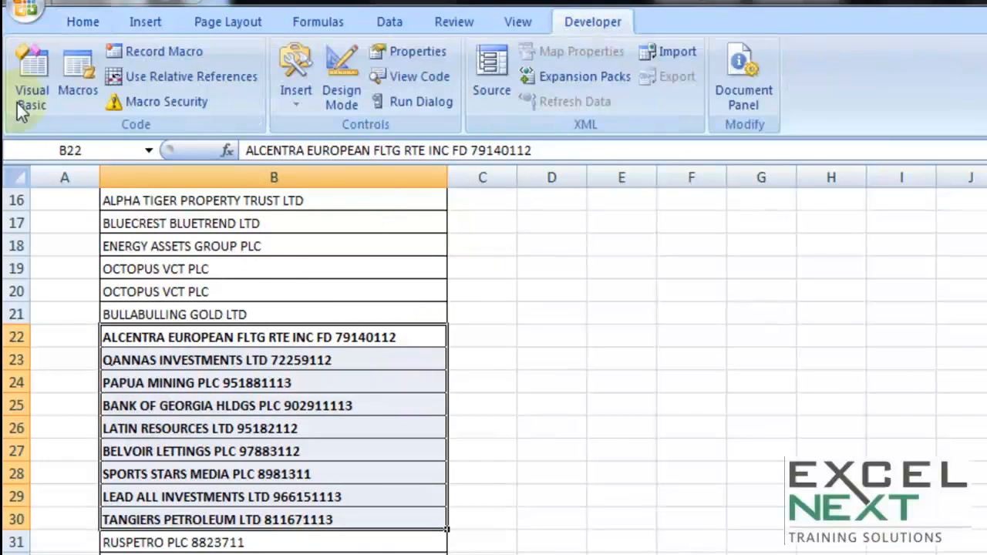
{"action": "left_click", "coordinate": [77, 81]}
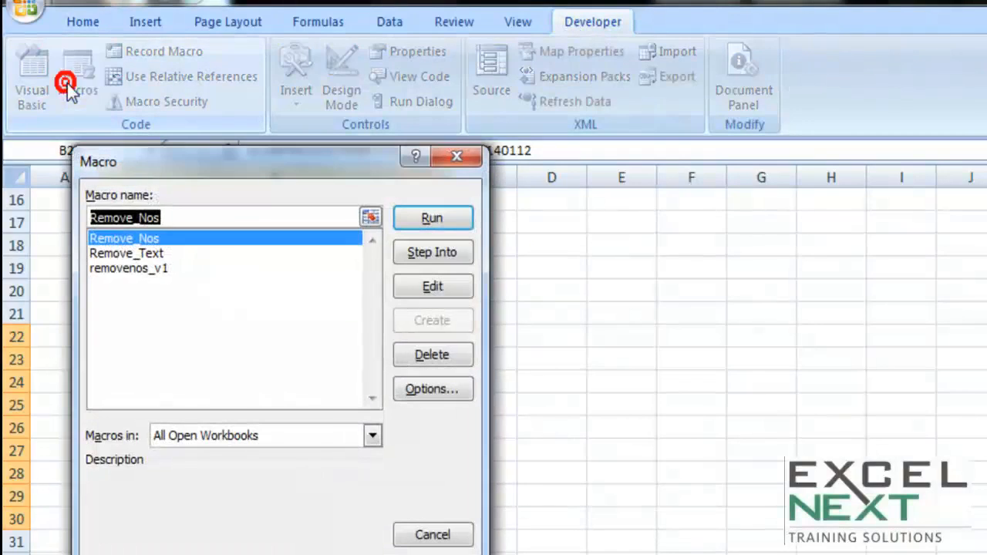
{"action": "left_click", "coordinate": [135, 269]}
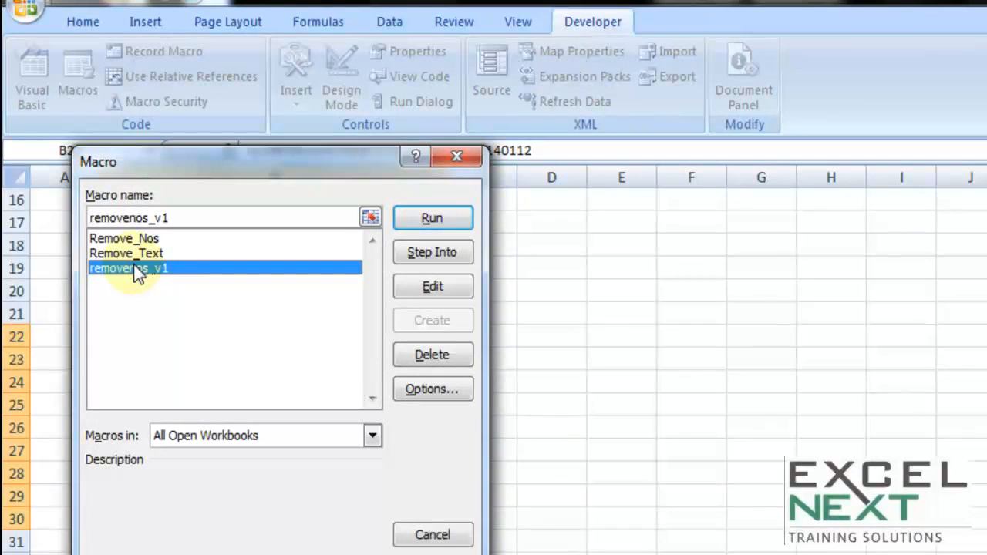
{"action": "left_click", "coordinate": [436, 227]}
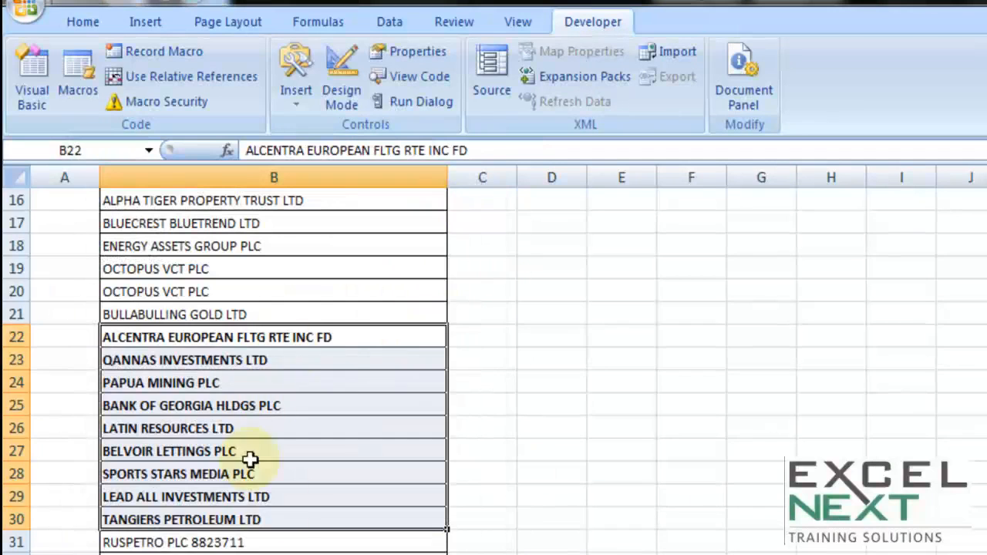
Insert a form control button over about cells C3:G5 beside the company list and assign the removenos_v1 macro to it
{"action": "scroll", "coordinate": [323, 525], "scroll_direction": "up", "scroll_amount": 4}
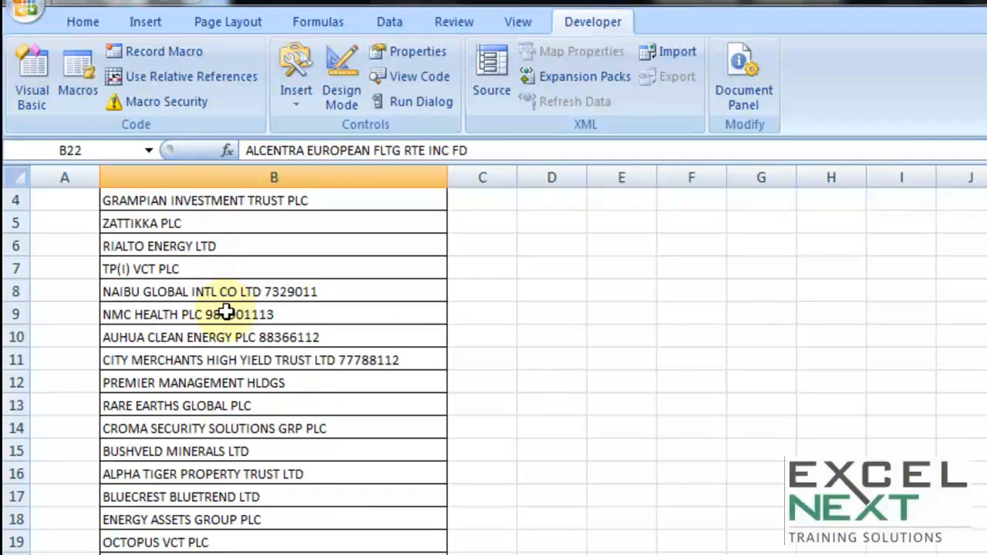
{"action": "left_click_drag", "start_coordinate": [229, 289], "coordinate": [194, 344]}
{"action": "left_click", "coordinate": [328, 333]}
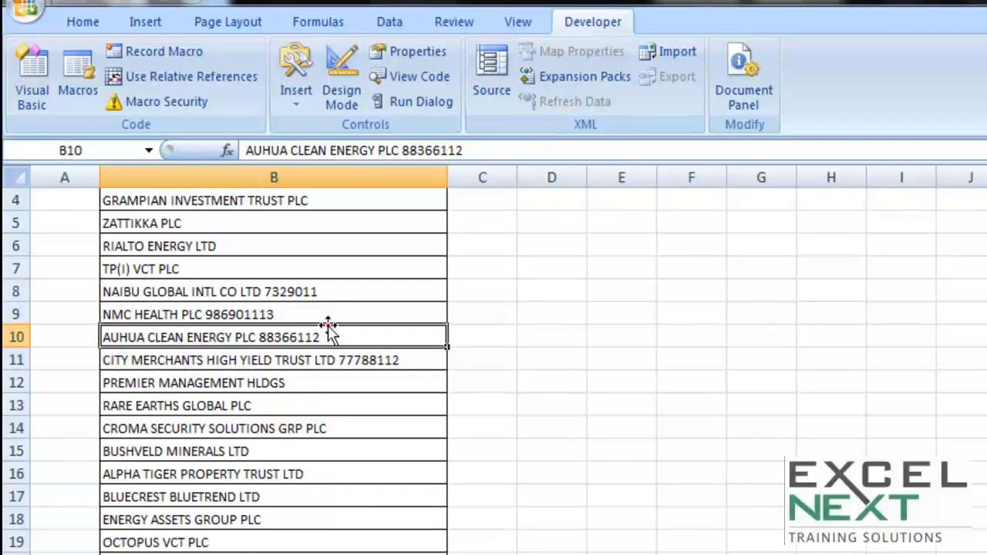
{"action": "scroll", "coordinate": [311, 455], "scroll_direction": "up", "scroll_amount": 1}
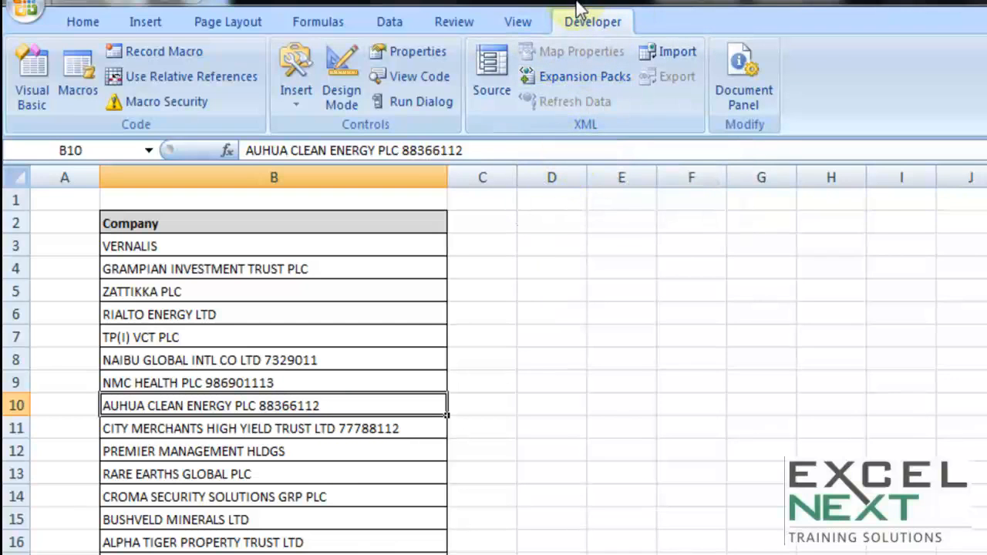
{"action": "left_click", "coordinate": [299, 103]}
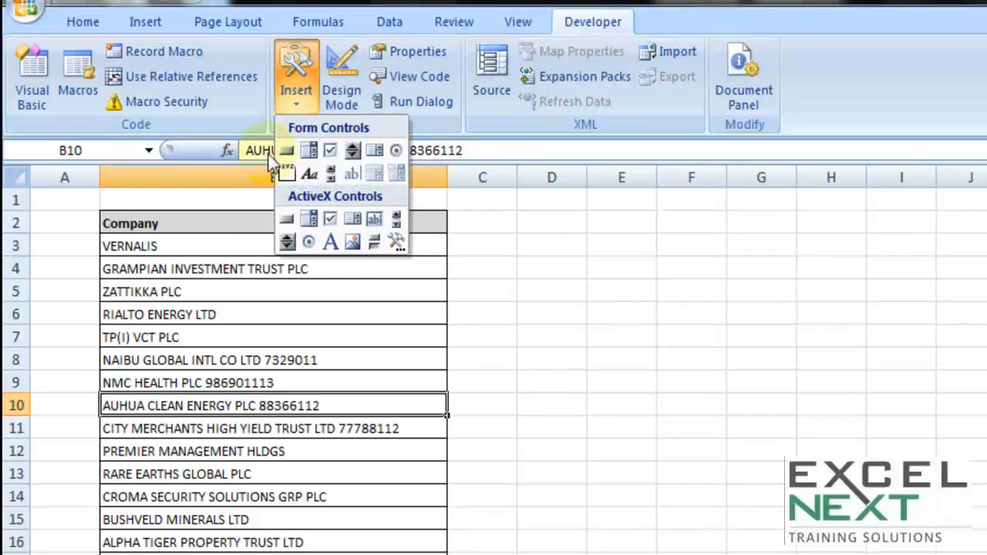
{"action": "left_click", "coordinate": [295, 152]}
{"action": "left_click_drag", "start_coordinate": [496, 235], "coordinate": [765, 295]}
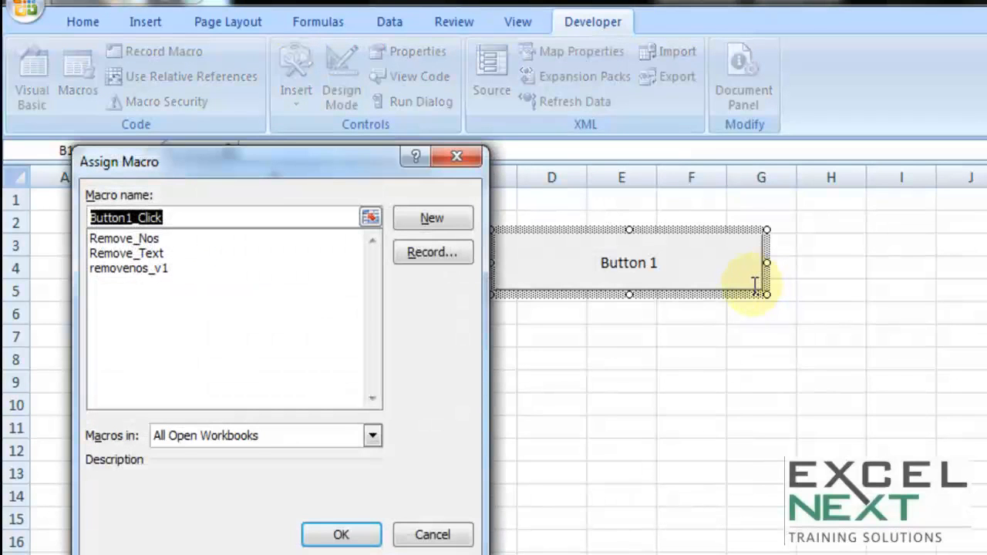
{"action": "left_click", "coordinate": [143, 267]}
{"action": "left_click", "coordinate": [328, 532]}
Replace the button's caption with "Click Here to remove nos."
{"action": "left_click_drag", "start_coordinate": [602, 263], "coordinate": [709, 262]}
{"action": "type", "text": "Click"}
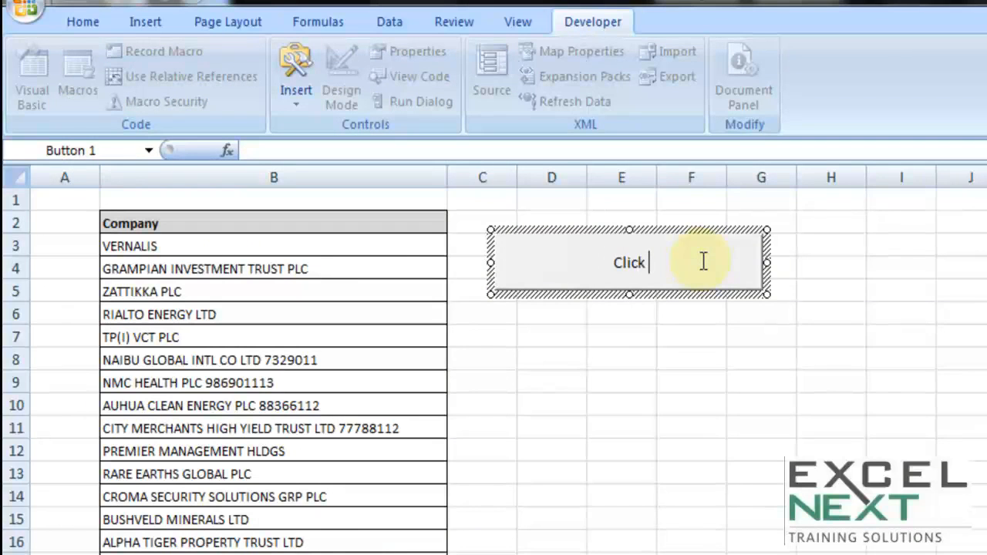
{"action": "type", "text": " Here "}
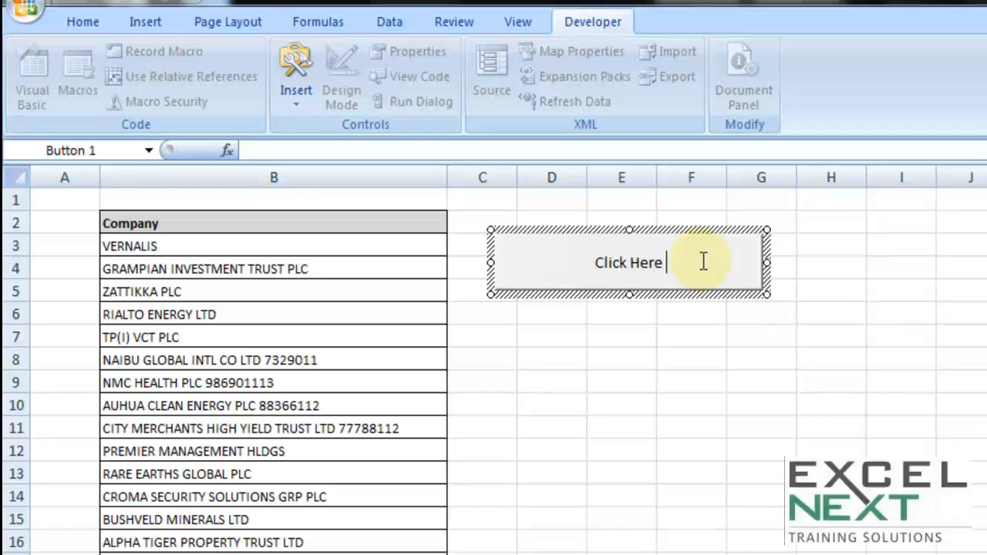
{"action": "type", "text": "to remove nos."}
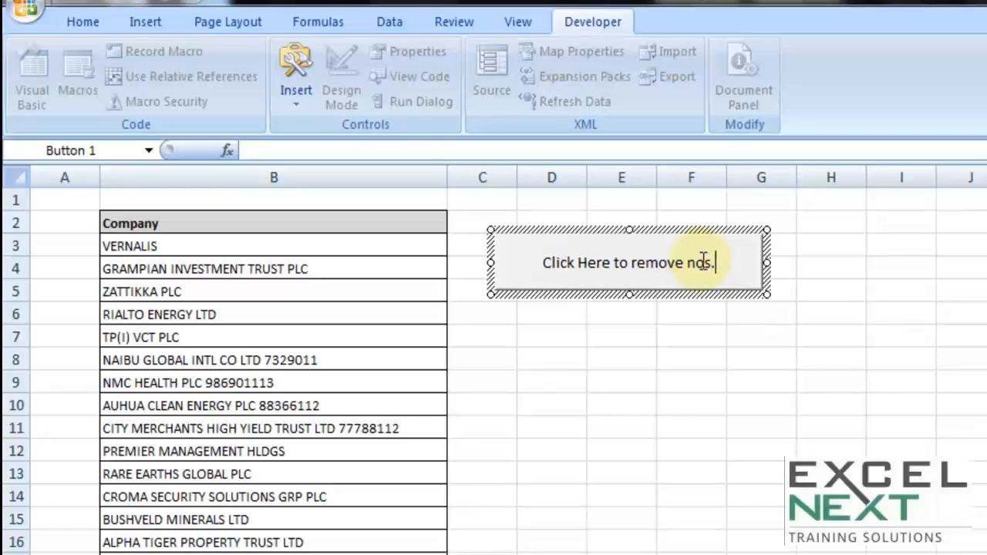
{"action": "left_click", "coordinate": [578, 381]}
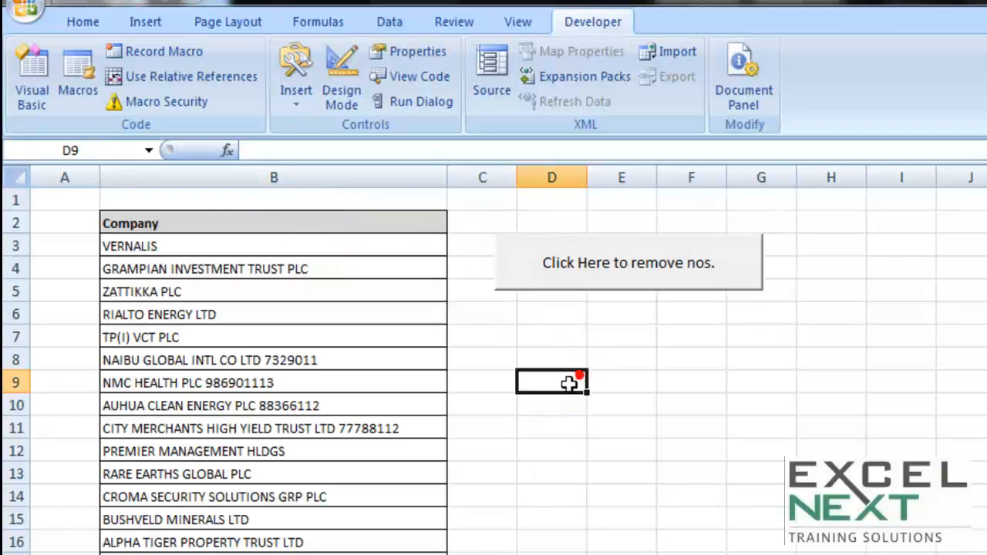
Strip the numbers from cells B7:B13 with the new macro button
{"action": "left_click_drag", "start_coordinate": [232, 337], "coordinate": [246, 469]}
{"action": "left_click", "coordinate": [565, 272]}
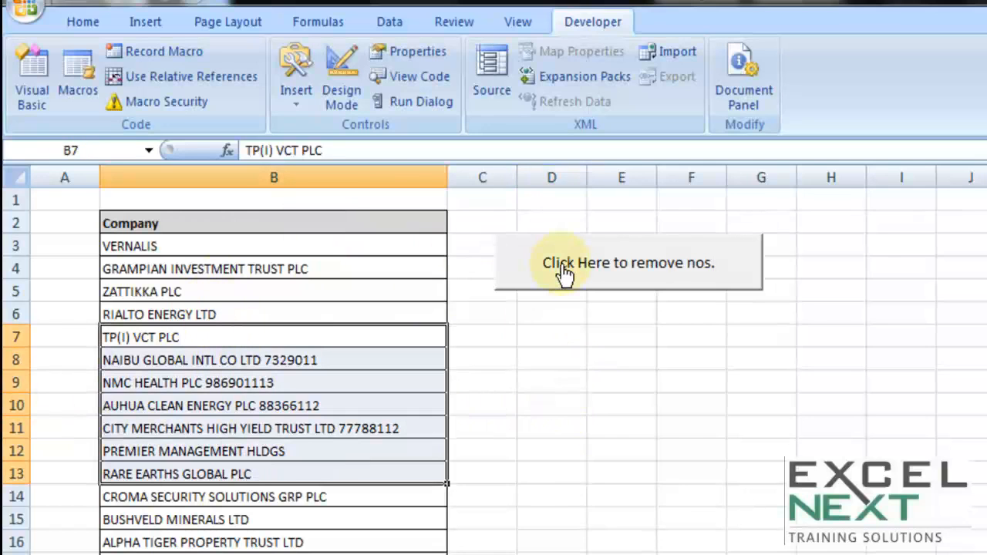
{"action": "left_click", "coordinate": [565, 272]}
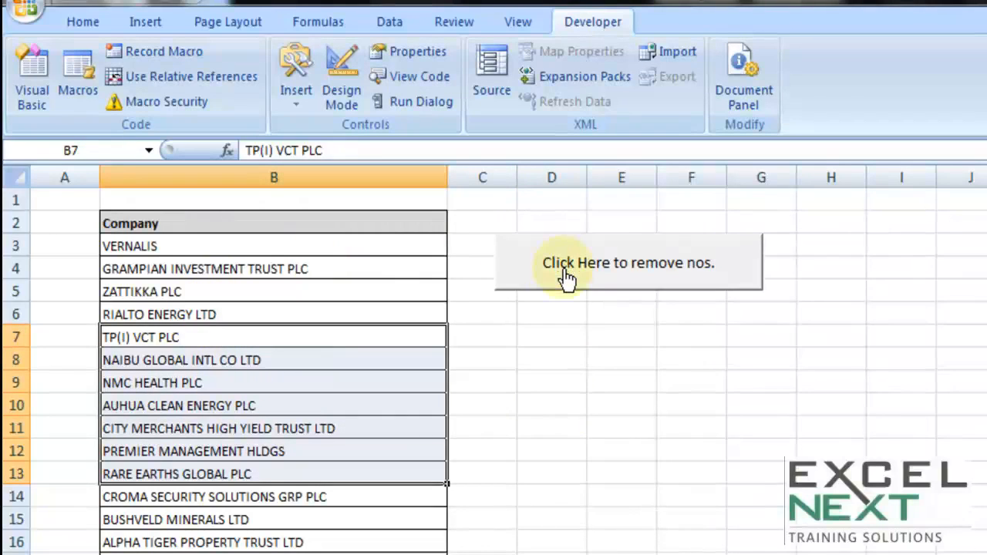
Run the macro button on the entire company list from B3 down to the last entry
{"action": "left_click", "coordinate": [357, 244]}
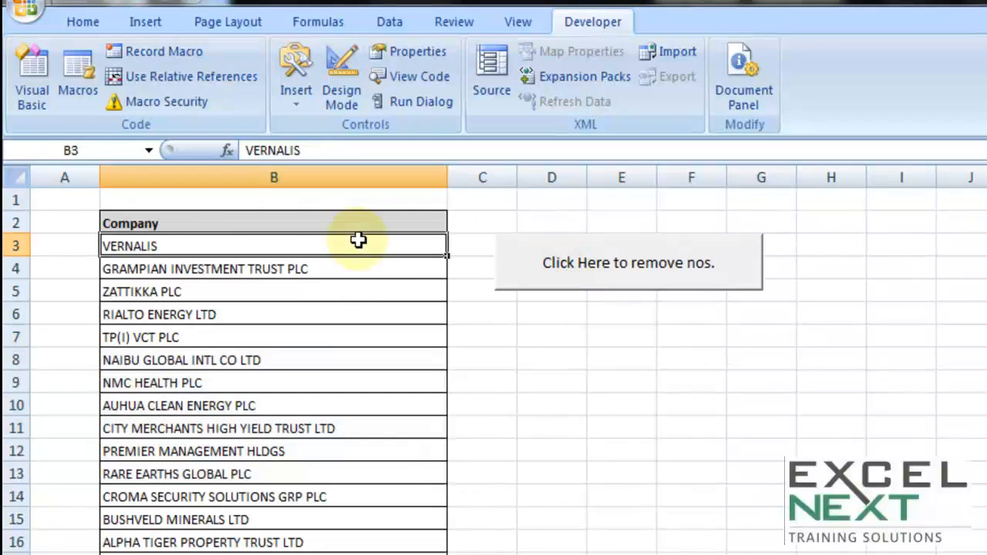
{"action": "key", "text": "ctrl+shift+Down"}
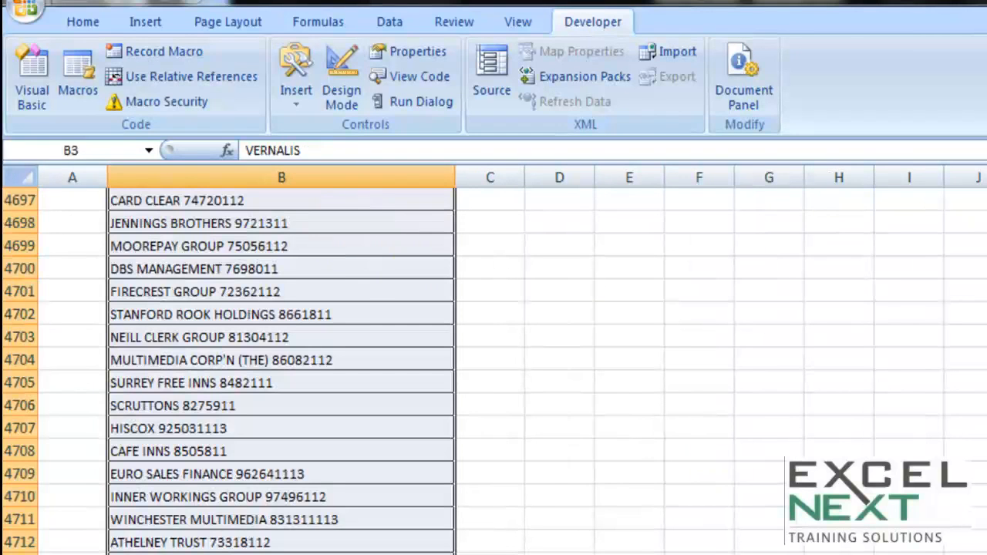
{"action": "scroll", "coordinate": [494, 370], "scroll_direction": "up", "scroll_amount": 20}
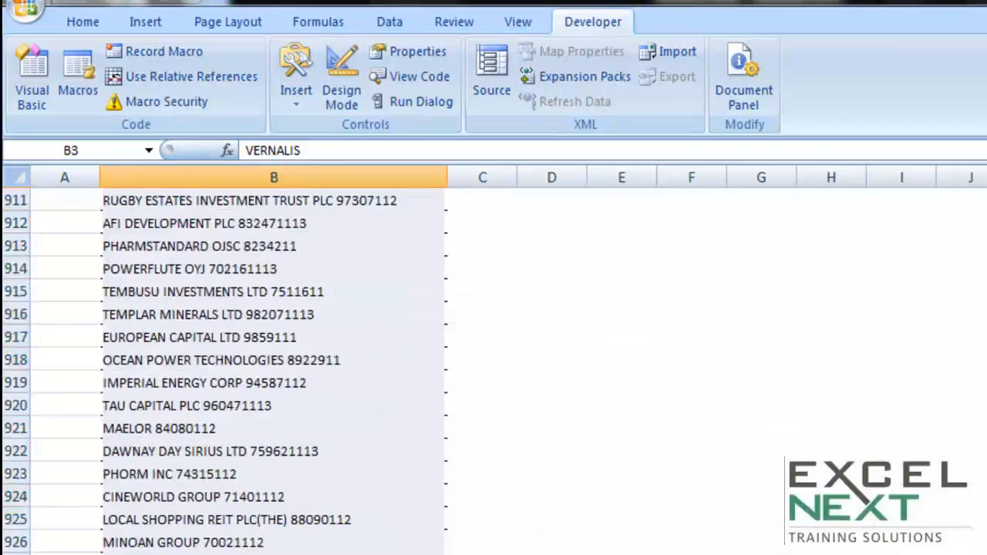
{"action": "left_click", "coordinate": [579, 267]}
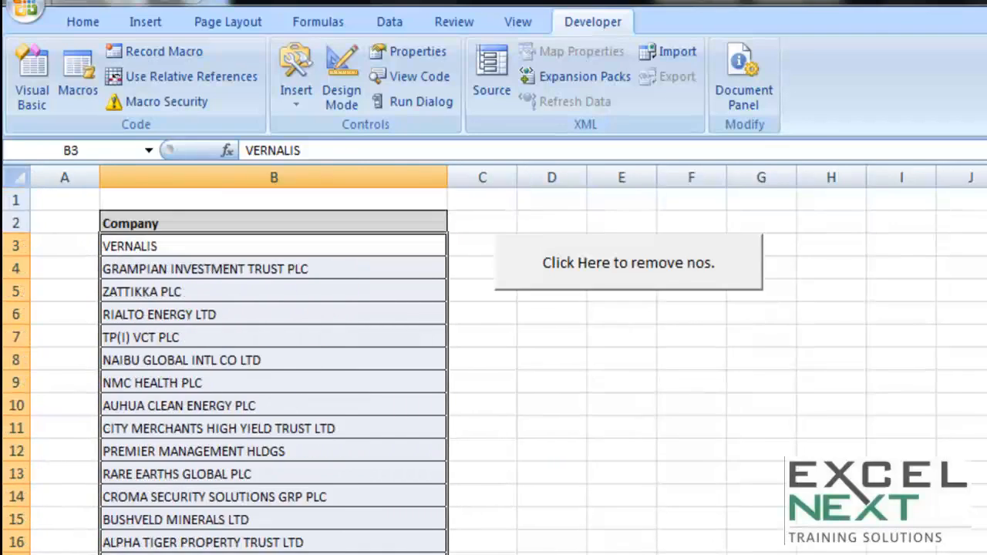
{"action": "left_click", "coordinate": [597, 406]}
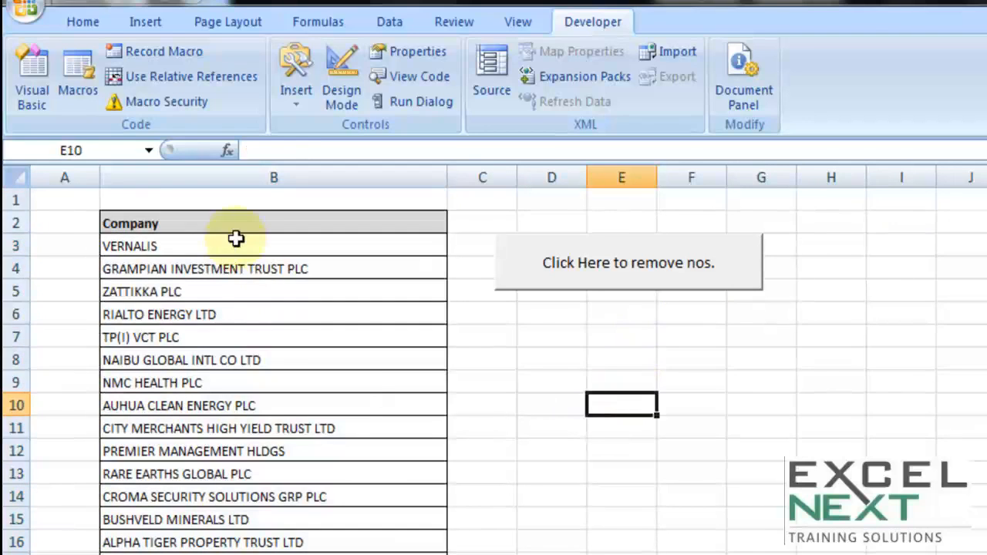
Open the code of the removenos_v1 macro for editing
{"action": "left_click_drag", "start_coordinate": [236, 240], "coordinate": [232, 455]}
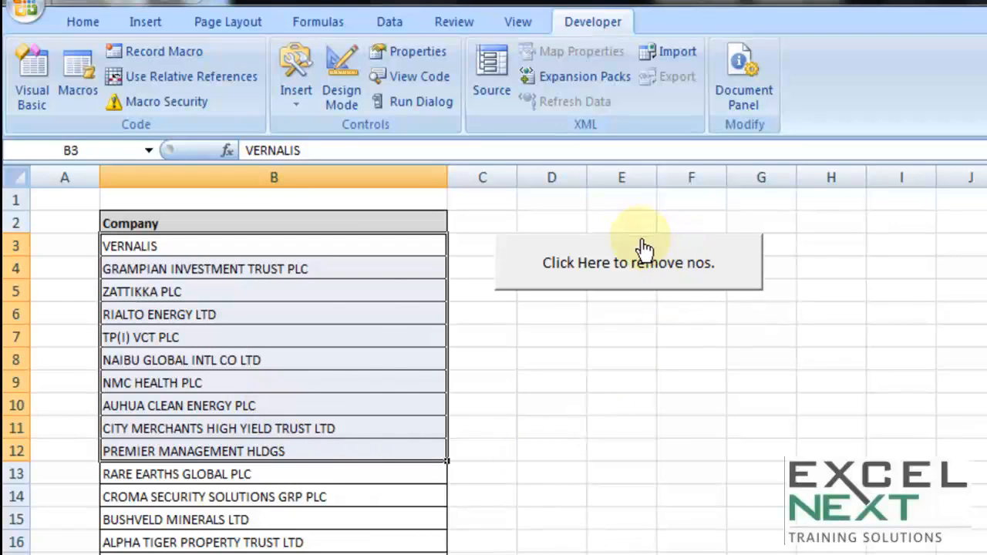
{"action": "left_click_drag", "start_coordinate": [300, 266], "coordinate": [293, 512]}
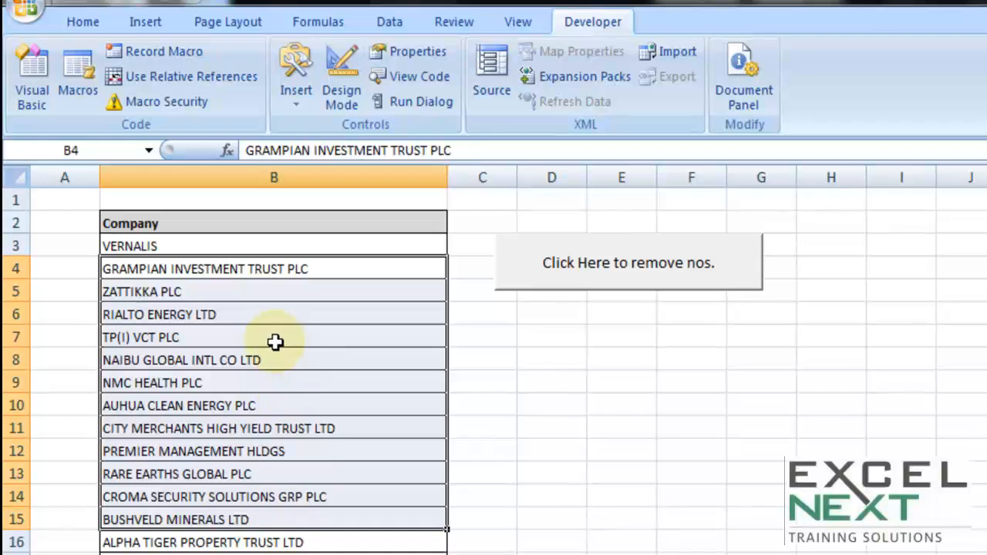
{"action": "left_click", "coordinate": [82, 79]}
{"action": "left_click", "coordinate": [152, 269]}
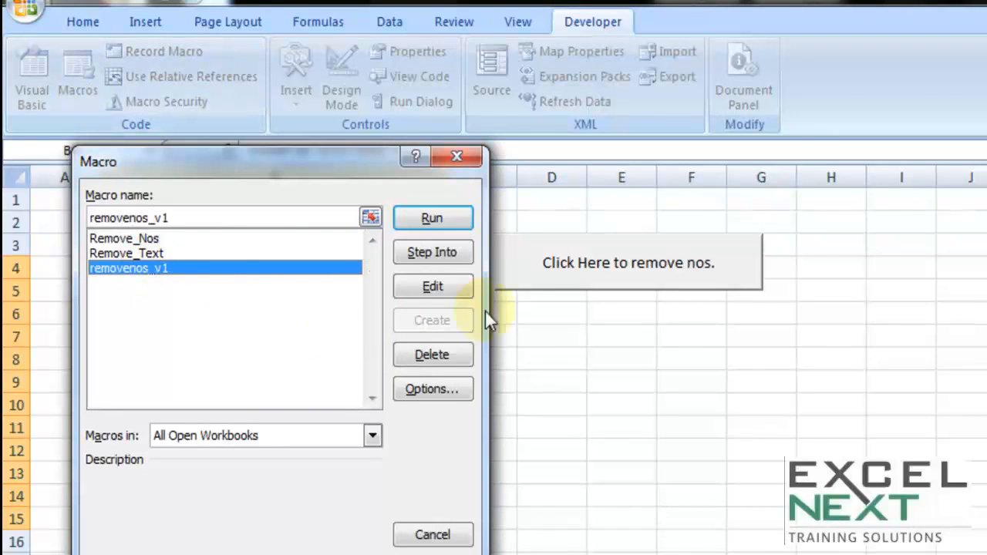
{"action": "left_click", "coordinate": [436, 287]}
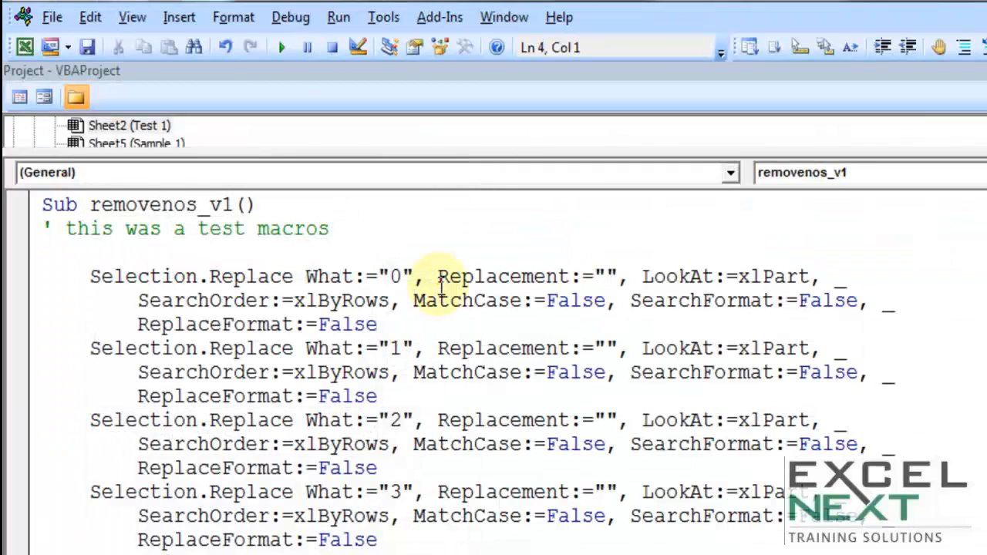
Change the What values of the first two Selection.Replace statements in removenos_v1 to "a" and "b"
{"action": "double_click", "coordinate": [395, 277]}
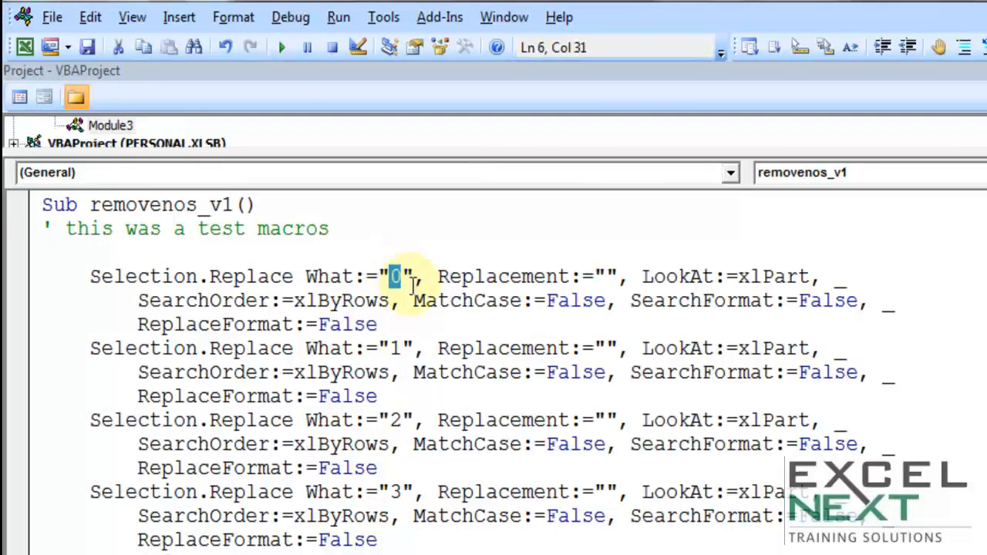
{"action": "type", "text": "a"}
{"action": "double_click", "coordinate": [395, 349]}
{"action": "type", "text": "b"}
Set the What values of the first two Selection.Replace statements to "1" and "2" and return to the worksheet
{"action": "double_click", "coordinate": [401, 348]}
{"action": "type", "text": "2"}
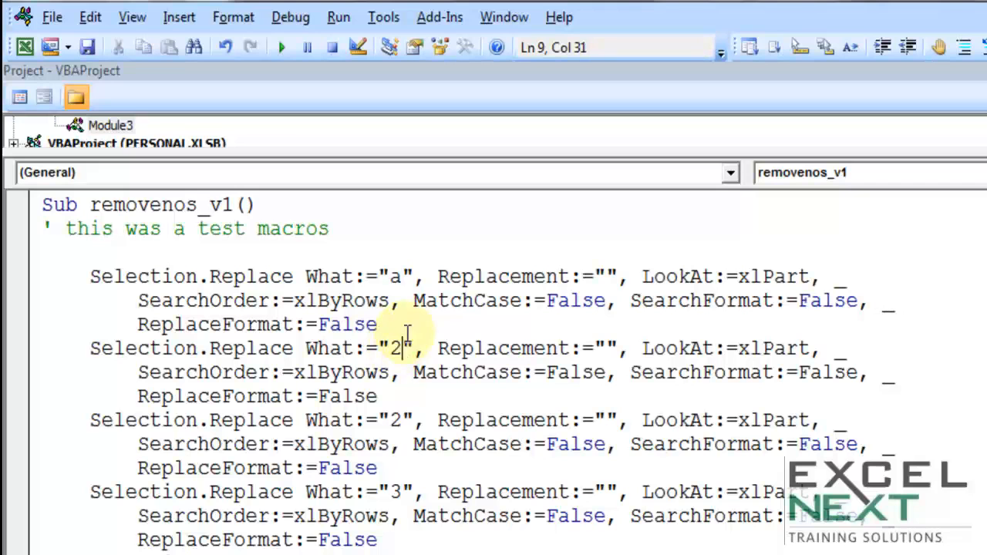
{"action": "double_click", "coordinate": [396, 276]}
{"action": "type", "text": "1"}
{"action": "left_click", "coordinate": [482, 400]}
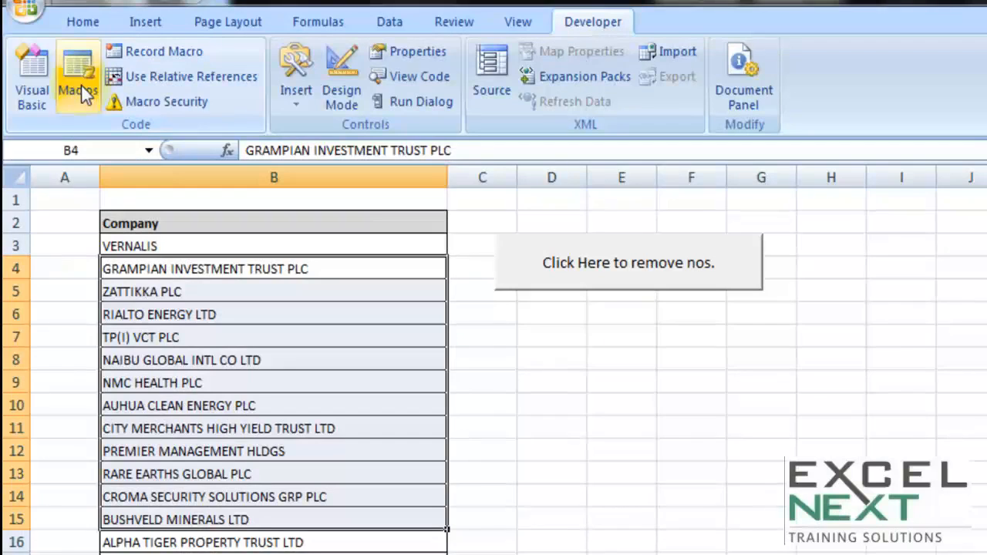
Open the code of the existing Remove_Text macro from the list of macros
{"action": "left_click", "coordinate": [80, 84]}
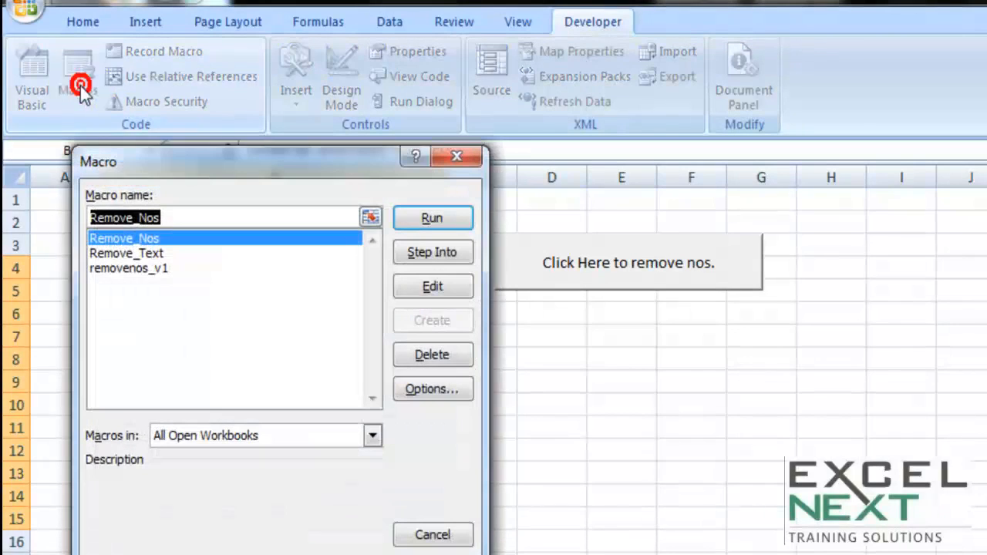
{"action": "left_click", "coordinate": [146, 254]}
{"action": "left_click", "coordinate": [142, 240]}
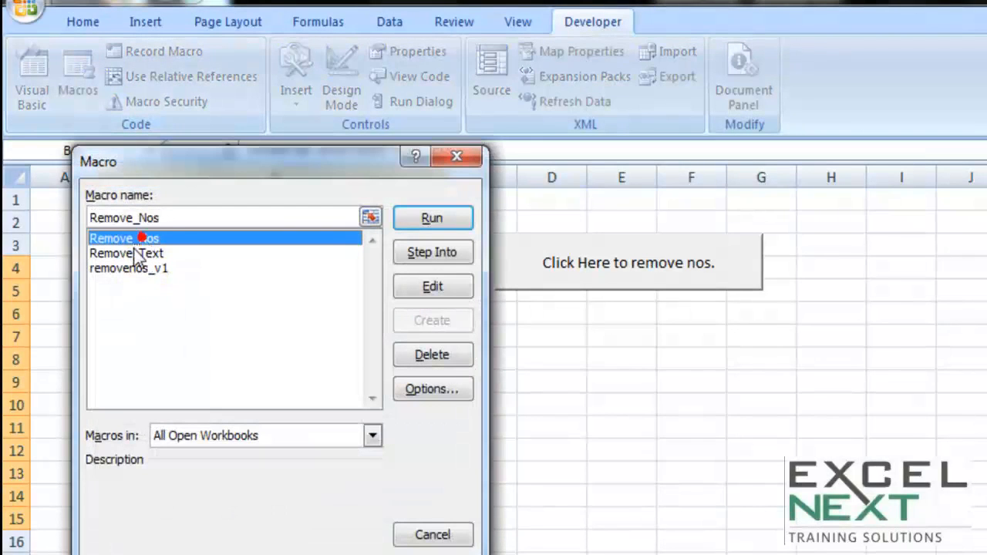
{"action": "left_click", "coordinate": [136, 256]}
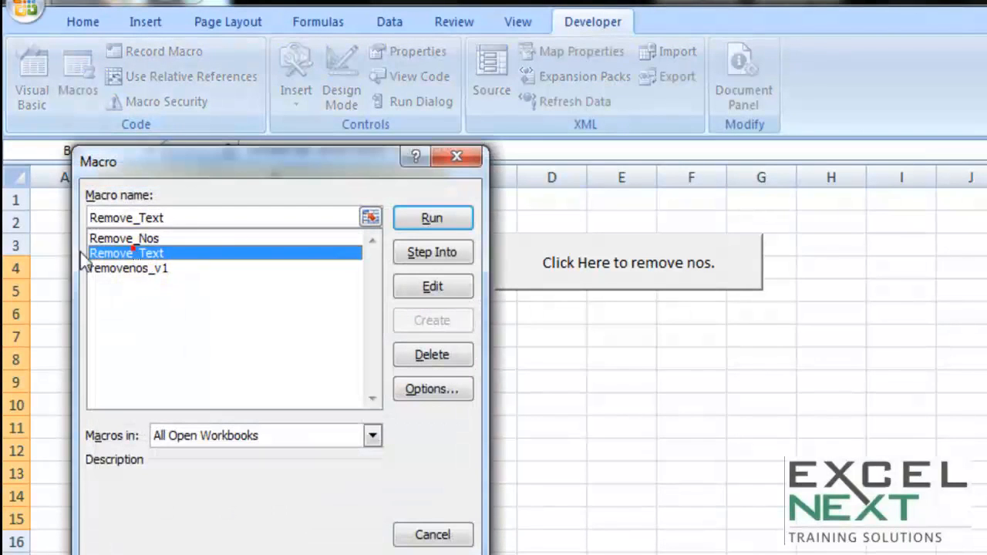
{"action": "left_click", "coordinate": [443, 291]}
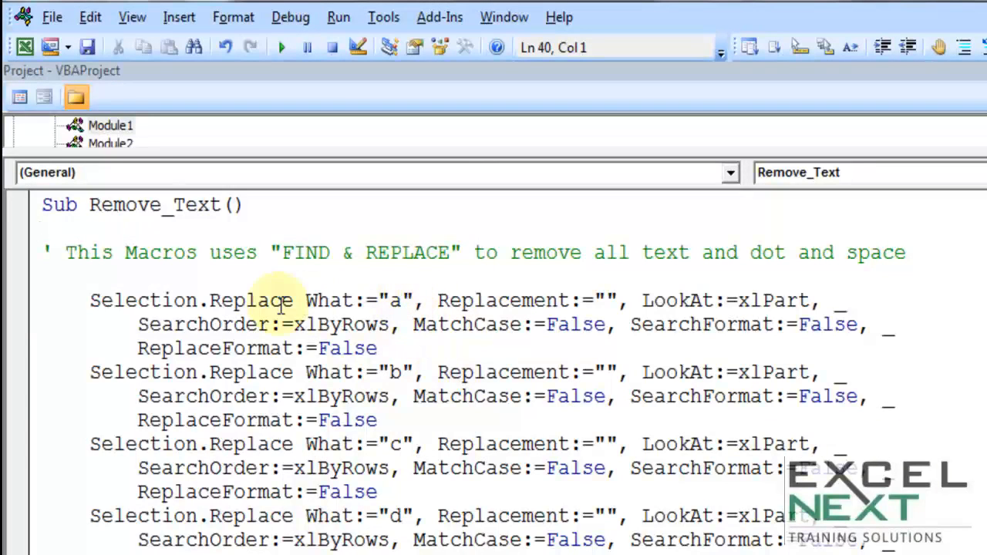
Examine the letter, dot and space What values in Remove_Text down to End Sub, and close the Visual Basic editor
{"action": "left_click_drag", "start_coordinate": [390, 301], "coordinate": [401, 446]}
{"action": "left_click", "coordinate": [408, 444]}
{"action": "double_click", "coordinate": [396, 515]}
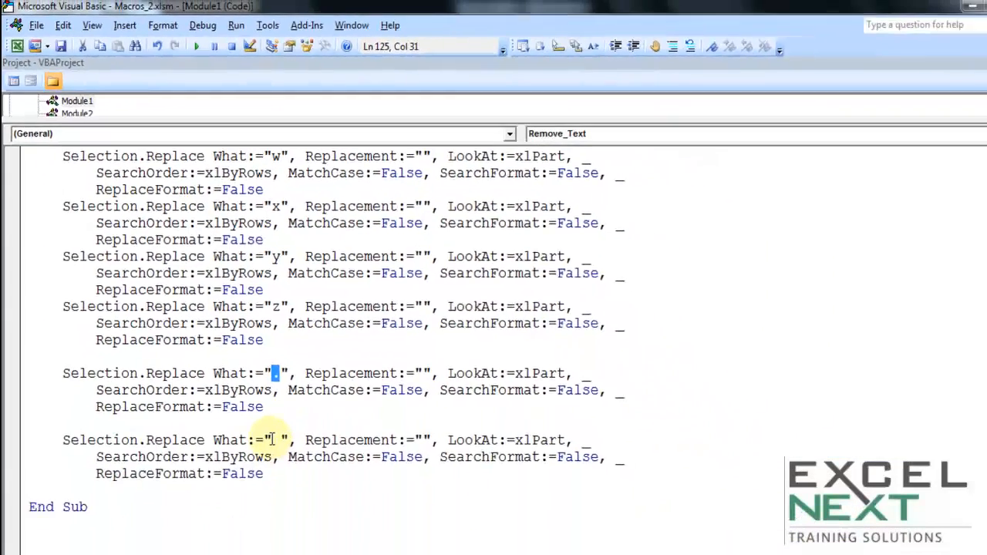
{"action": "double_click", "coordinate": [263, 419]}
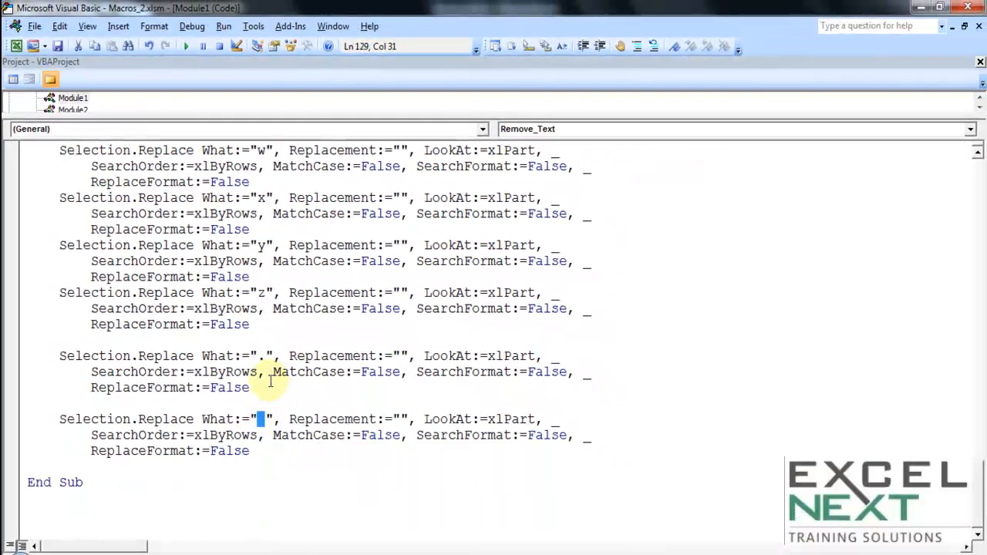
{"action": "left_click", "coordinate": [968, 7]}
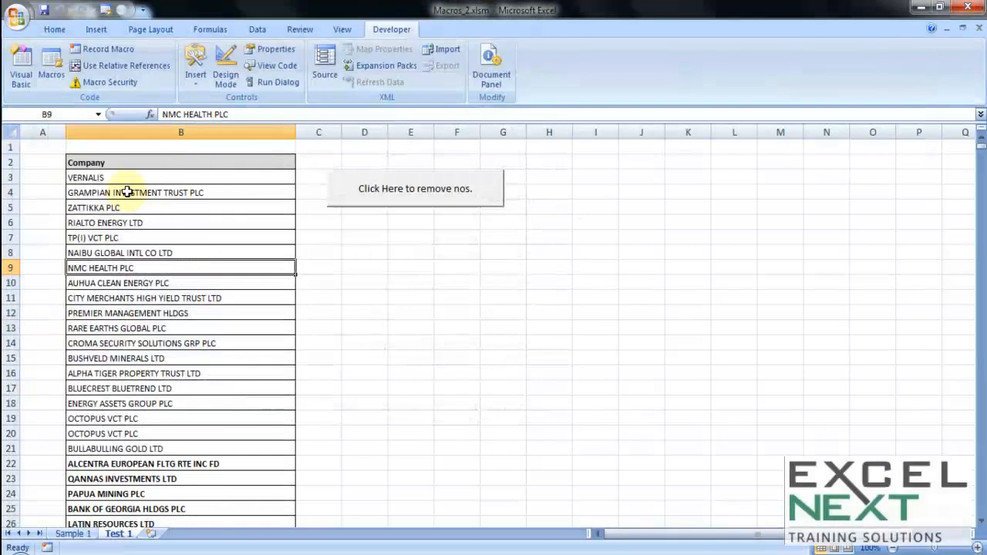
{"action": "scroll", "coordinate": [127, 192], "scroll_direction": "down", "scroll_amount": 4}
{"action": "scroll", "coordinate": [176, 247], "scroll_direction": "up", "scroll_amount": 4}
{"action": "left_click_drag", "start_coordinate": [122, 191], "coordinate": [122, 386]}
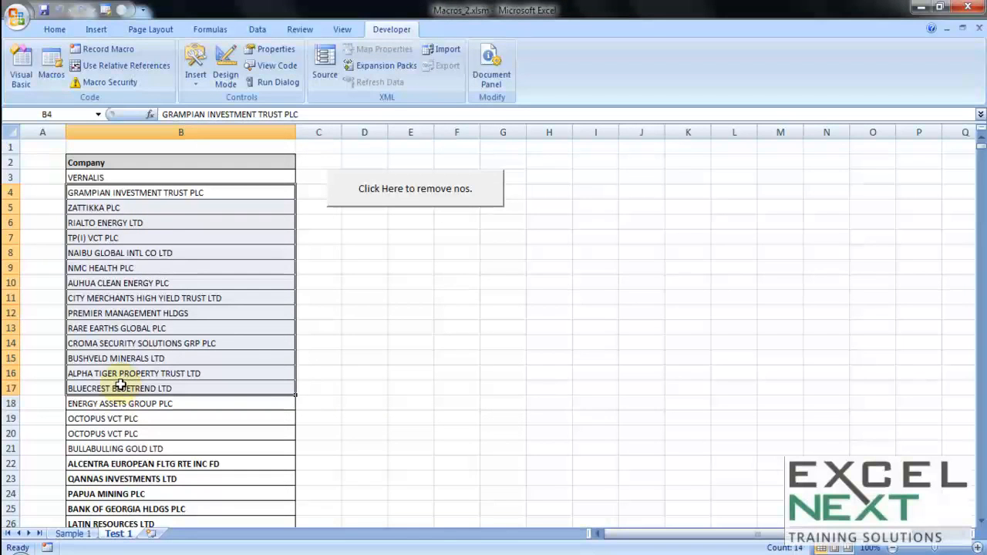
{"action": "left_click", "coordinate": [130, 253]}
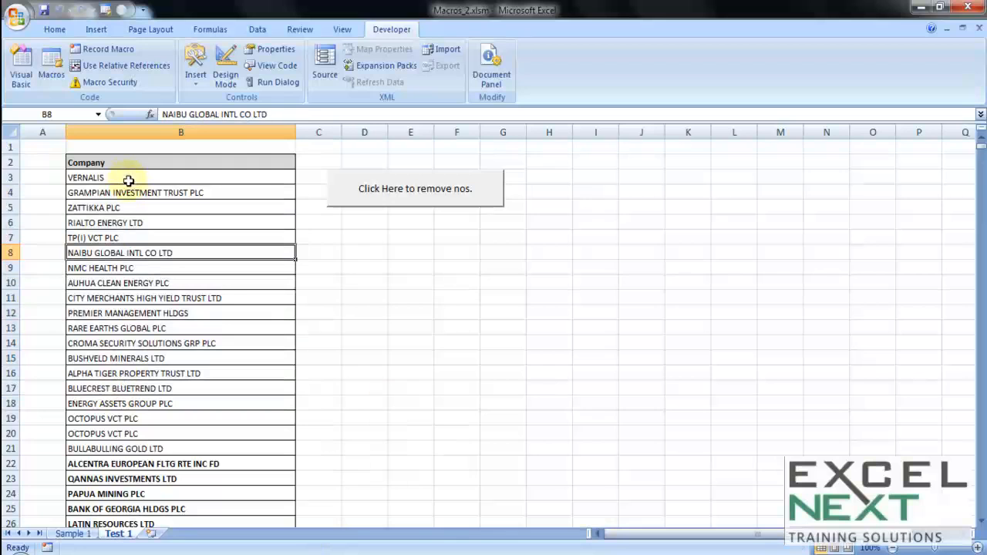
{"action": "left_click_drag", "start_coordinate": [122, 177], "coordinate": [136, 313]}
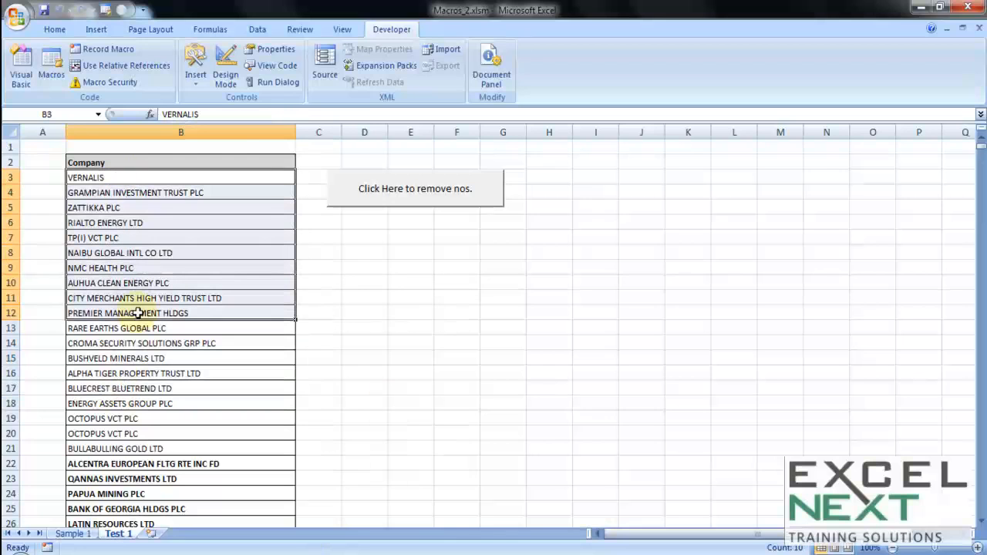